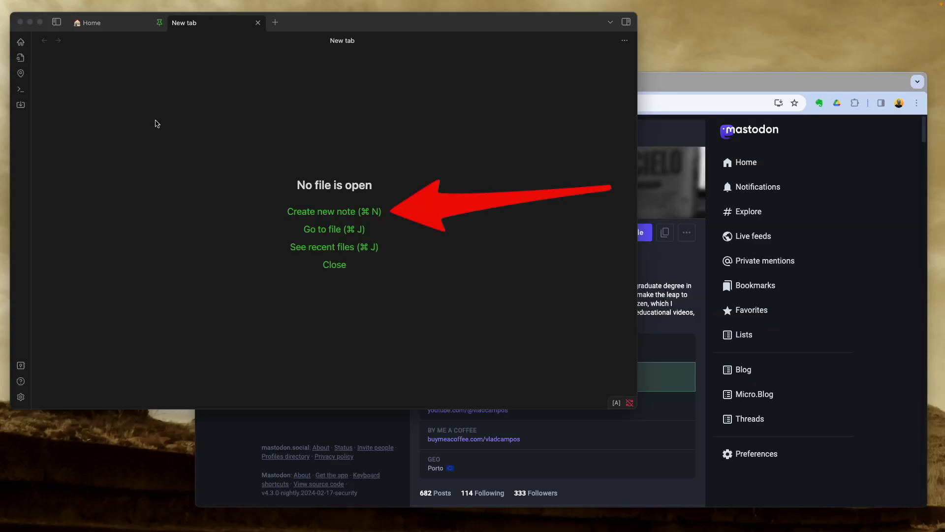
- Create a new note from the Blog Post template and paste in the good-morning post text
click(311, 219)
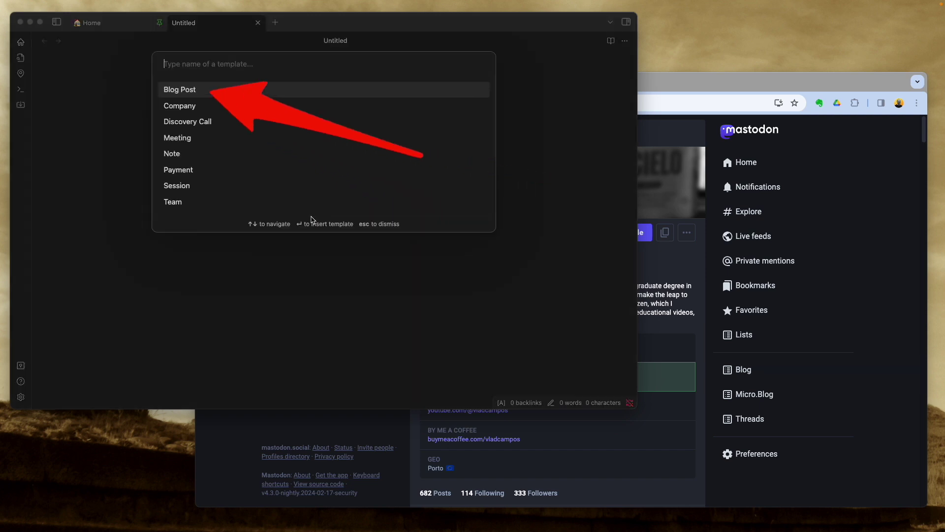
click(201, 96)
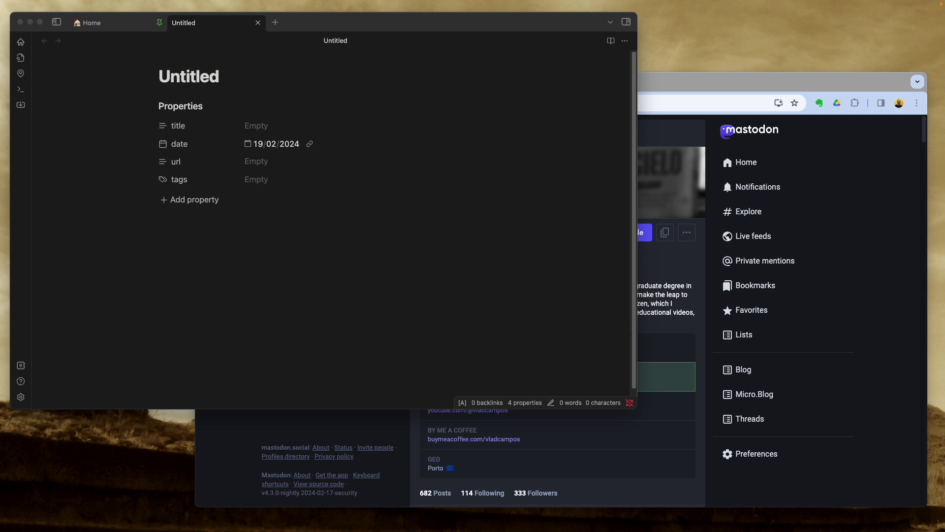
text(Good morning. I'm just posting this to screen capture it for a video I'm working on about Obsidian as my hub to publish content online. Have a lovely week.)
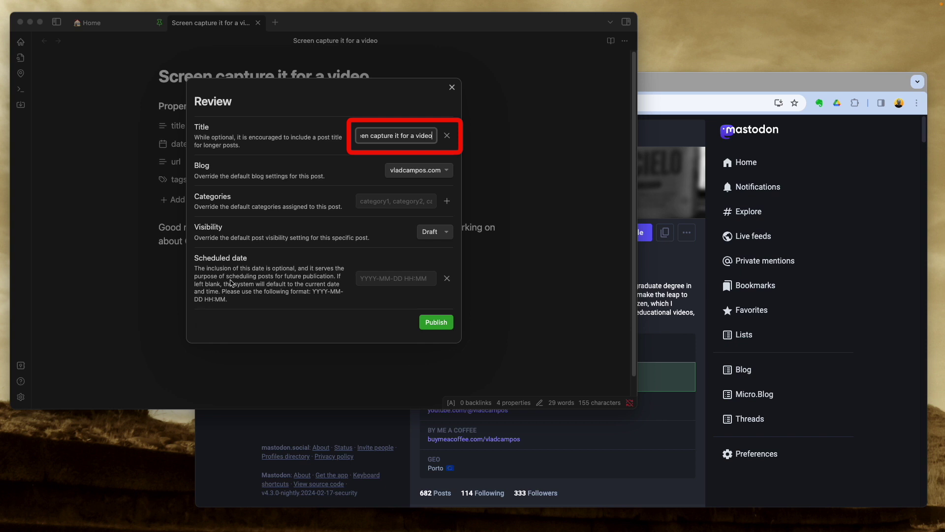
- Publish the note with Public visibility and no title, then dismiss the Published confirmation
click(446, 136)
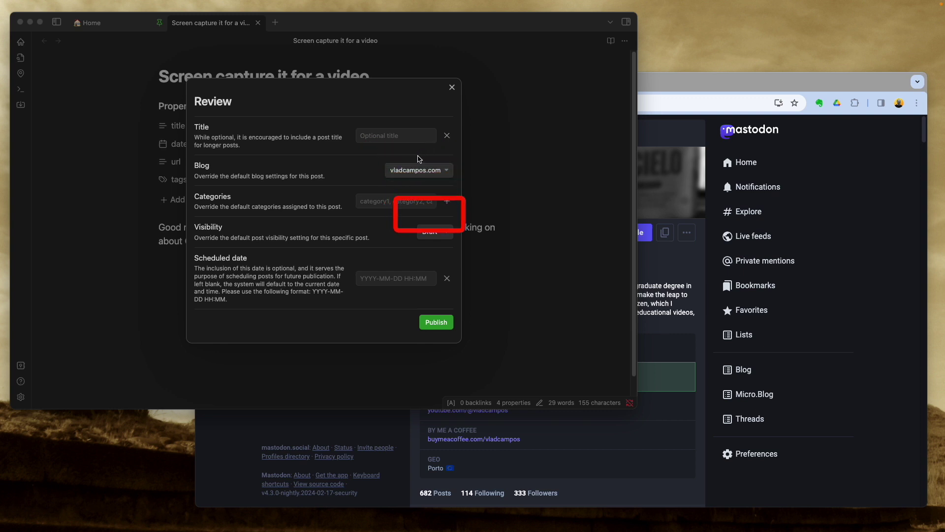
click(435, 232)
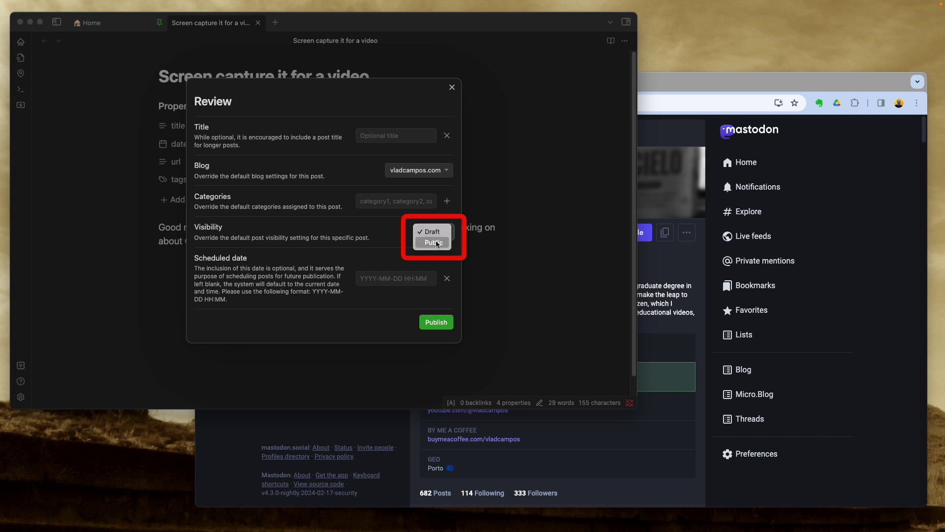
click(435, 242)
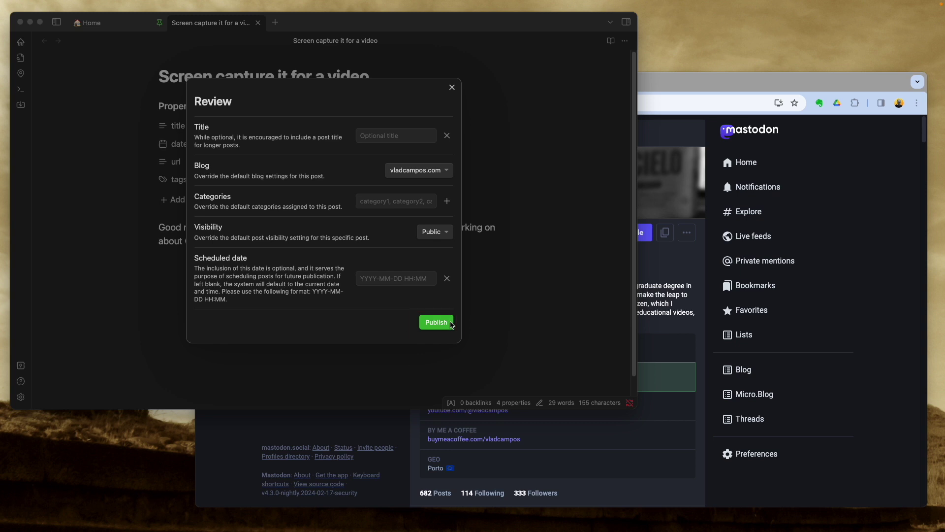
click(445, 323)
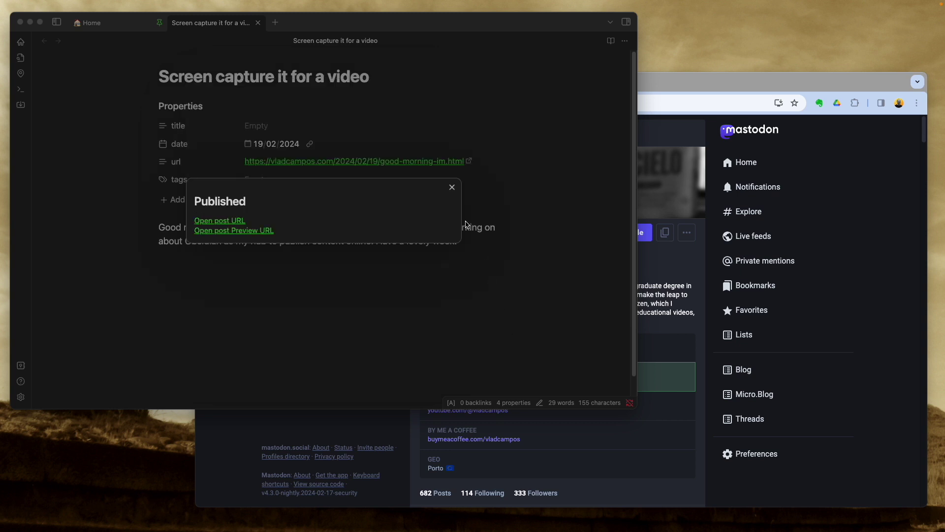
click(451, 187)
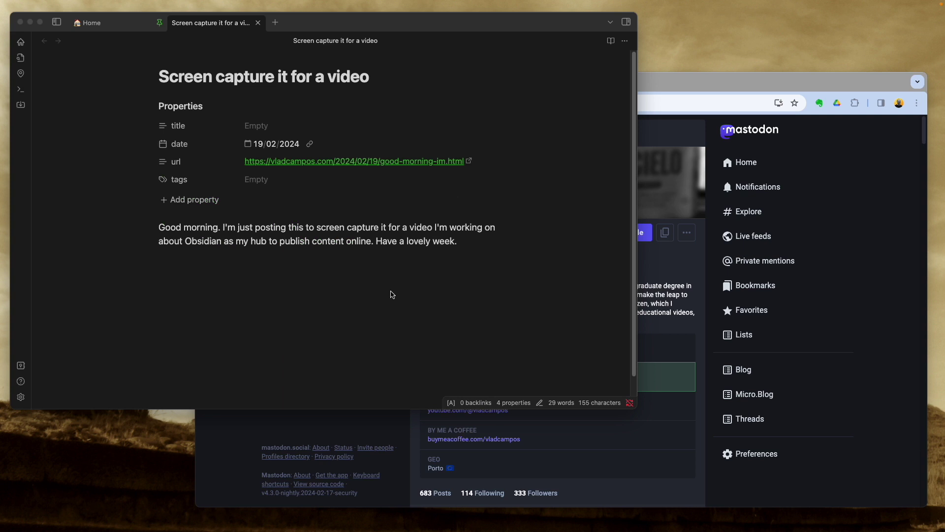
- Check the good-morning post on the Mastodon, Bluesky and LinkedIn profiles and the blog
click(712, 99)
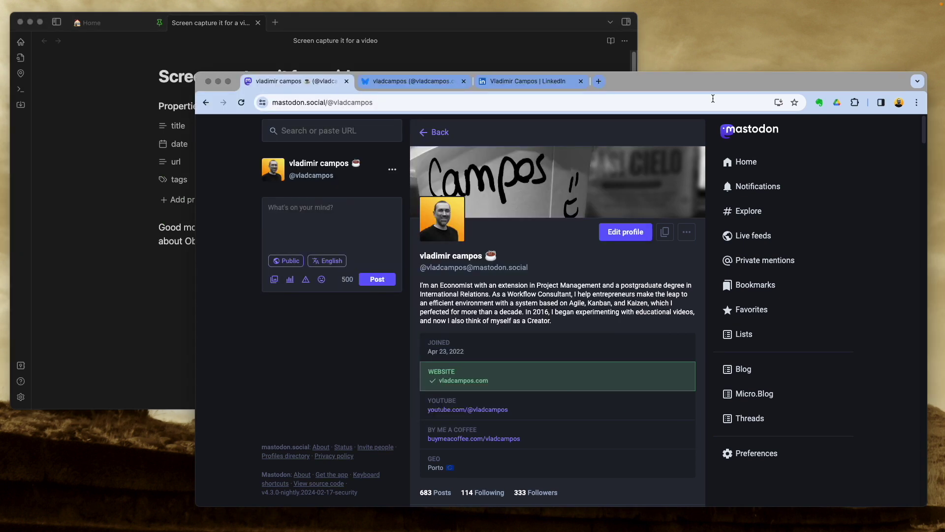
scroll(344, 374, down, 5)
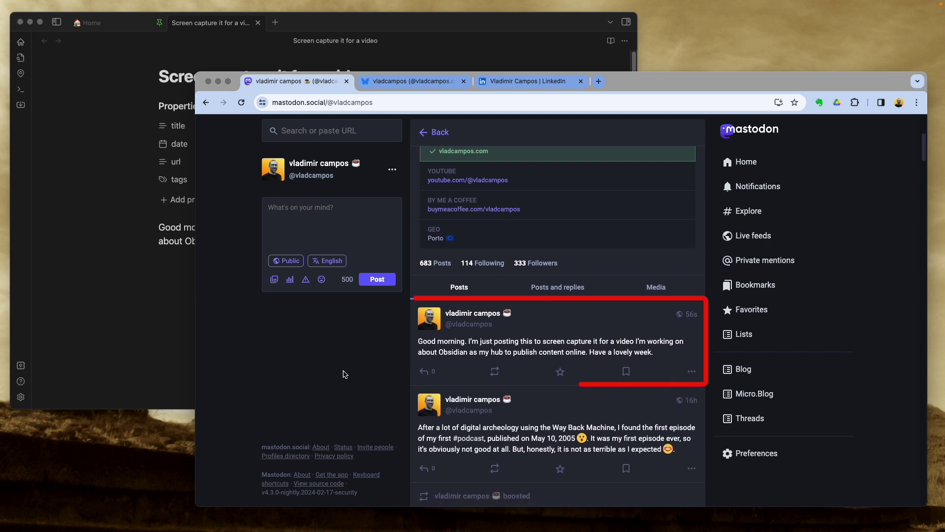
click(380, 80)
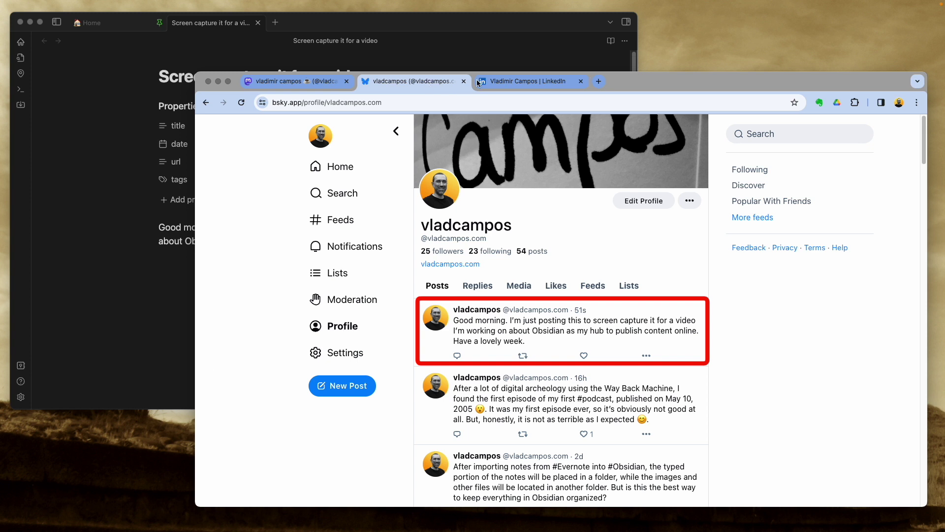
click(514, 81)
scroll(555, 311, down, 5)
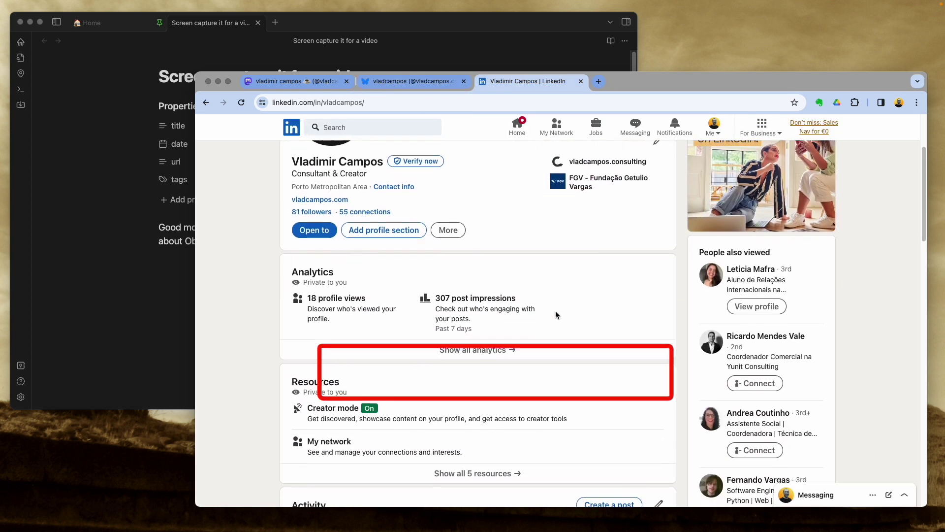
scroll(555, 311, down, 4)
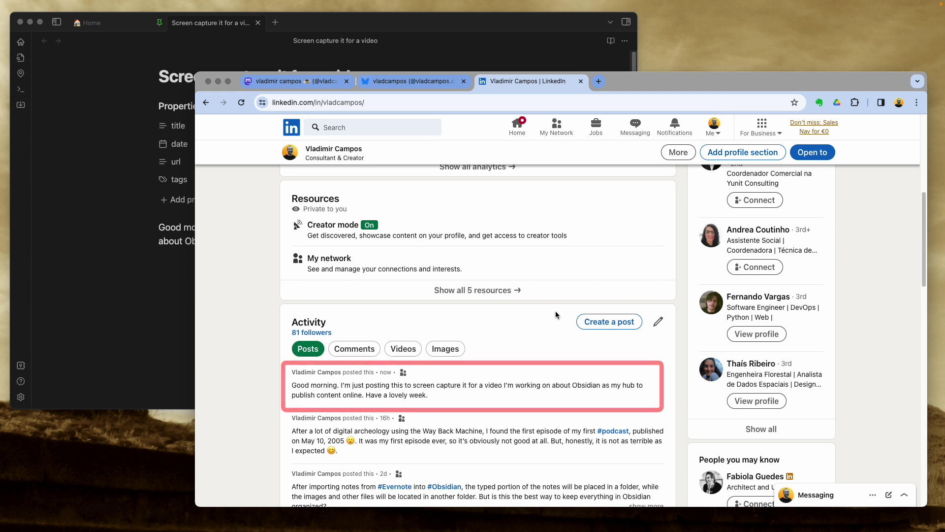
scroll(272, 387, down, 2)
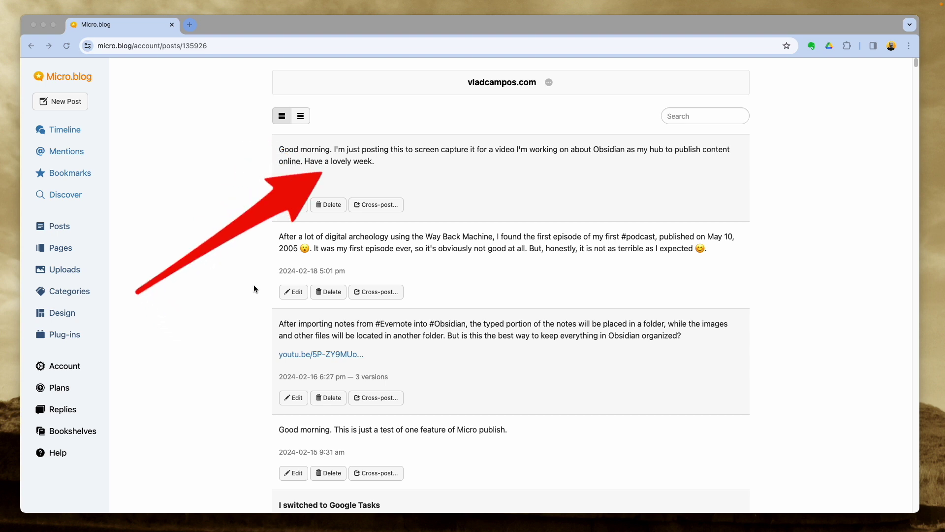
- Cross-post the good-morning post to Threads and Twitter / X, then view it on the X profile
click(395, 212)
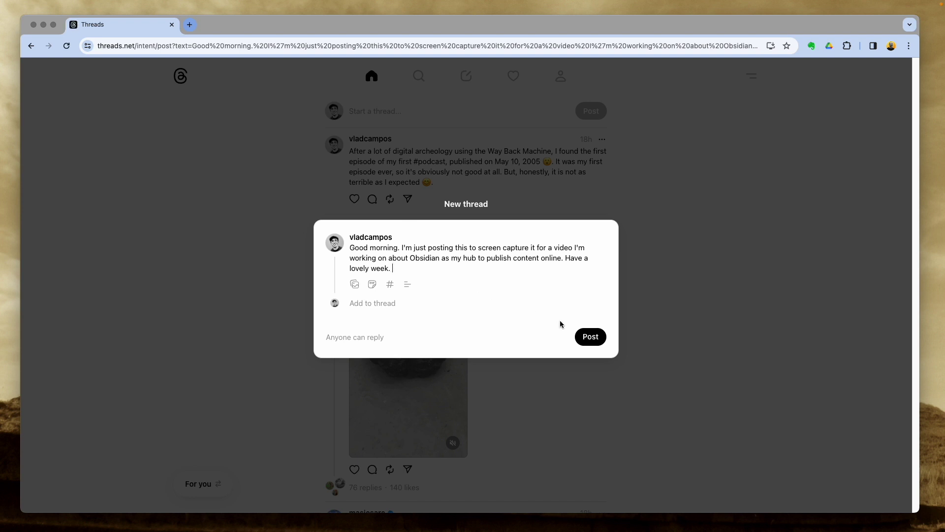
click(589, 338)
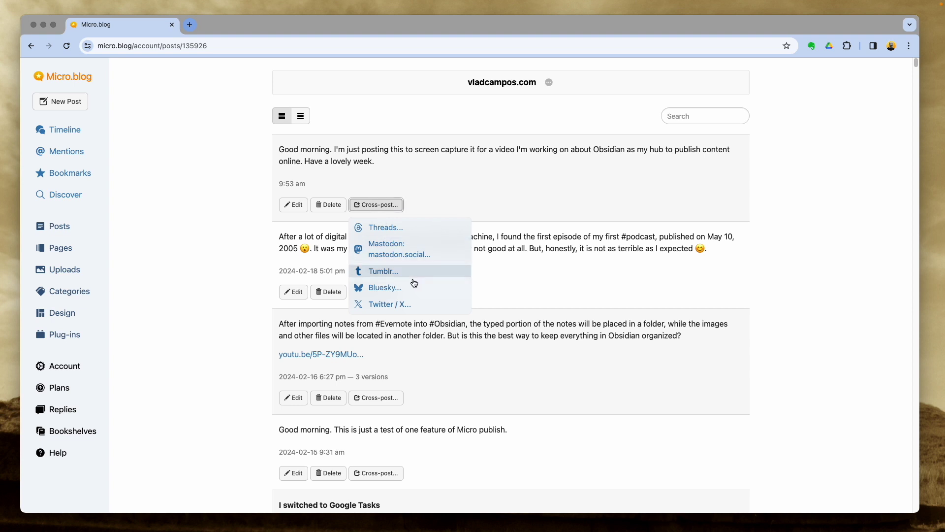
click(426, 304)
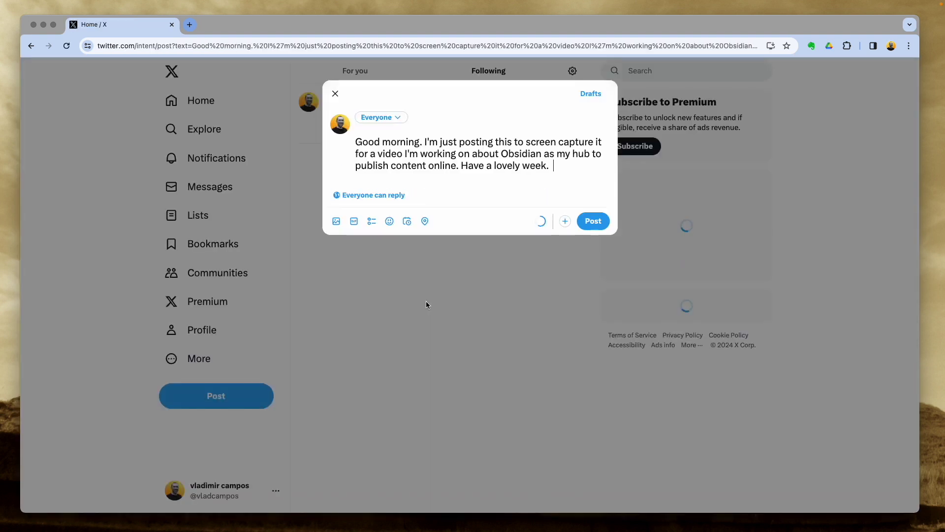
click(594, 222)
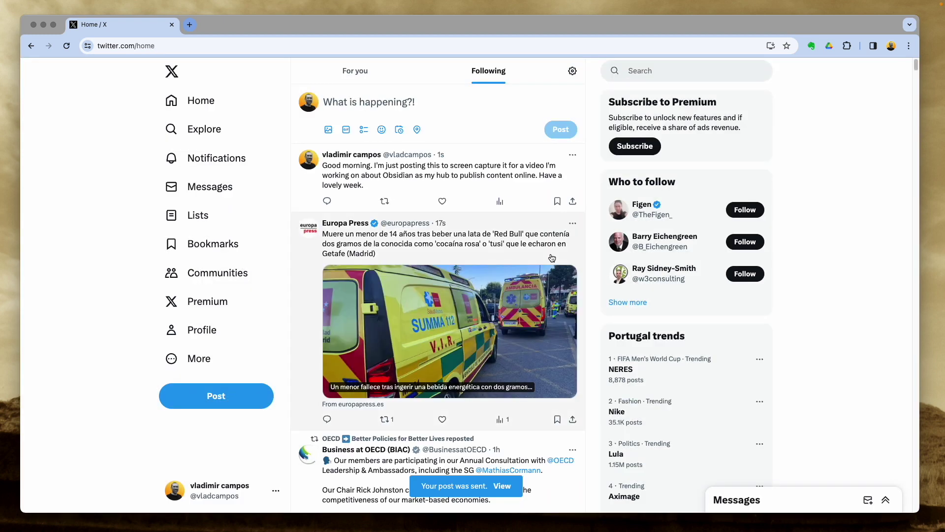
click(199, 330)
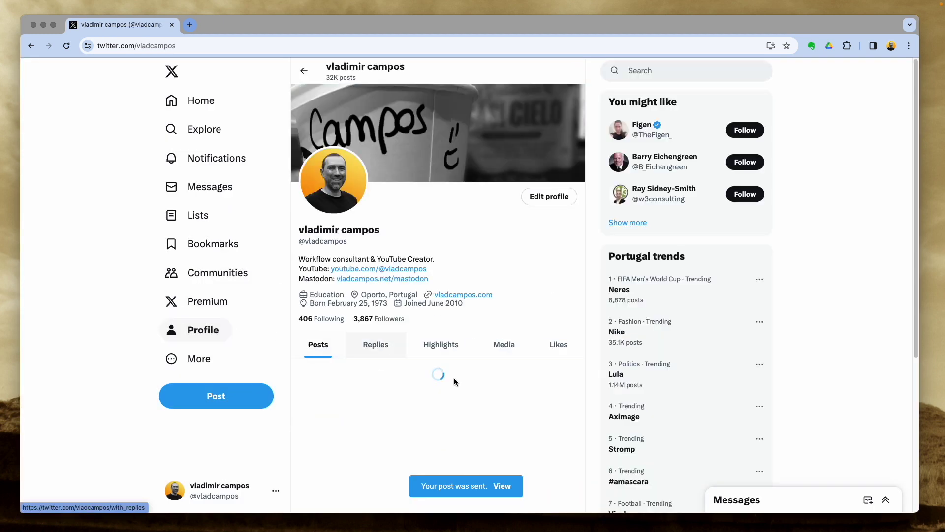
scroll(592, 340, down, 6)
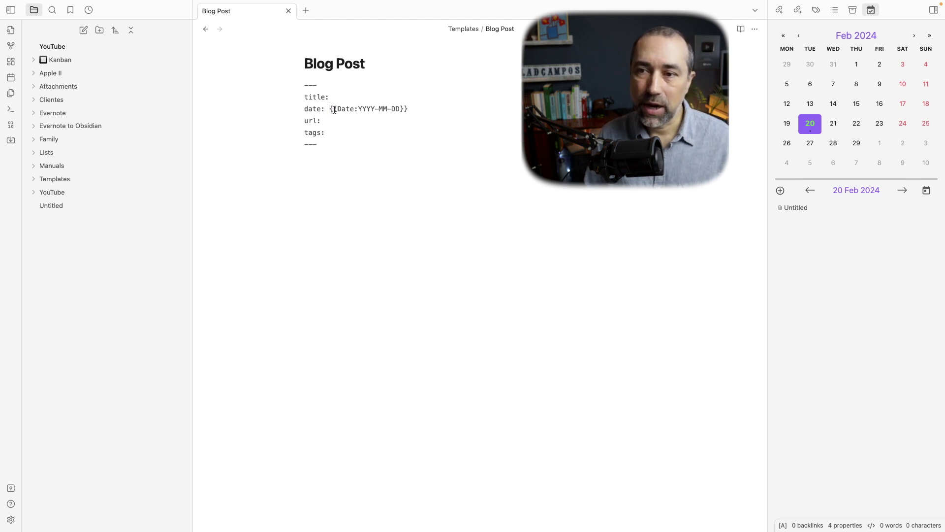
- Highlight the {{Date:YYYY-MM-DD}} placeholder on the template's date line, then move to the tags line
drag(330, 109, 415, 108)
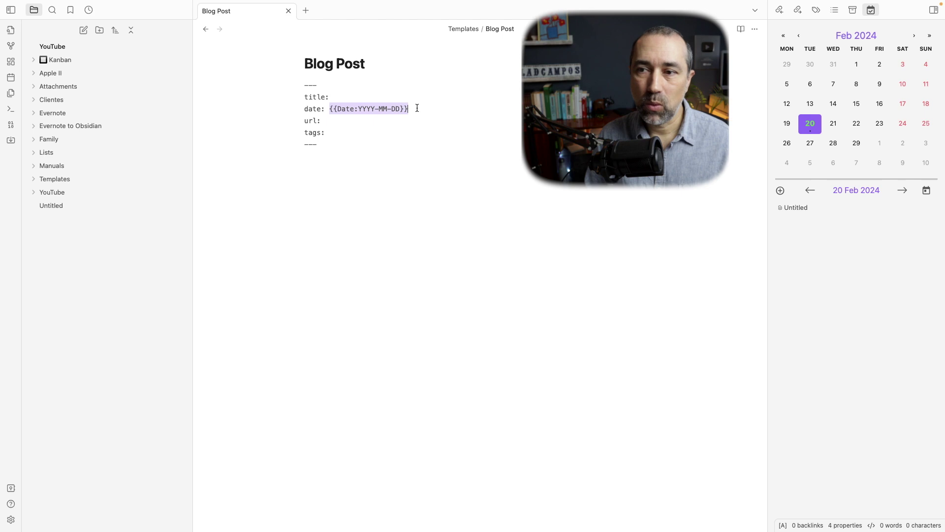
click(442, 152)
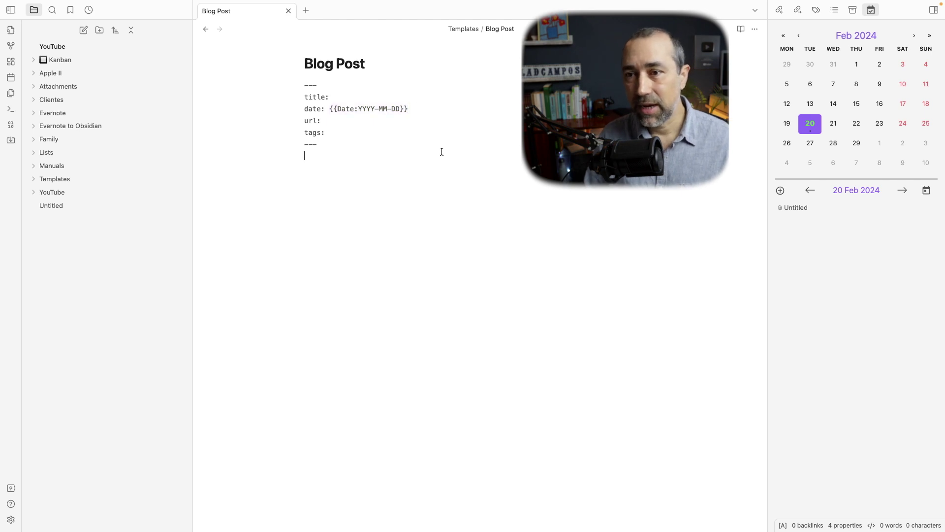
click(358, 132)
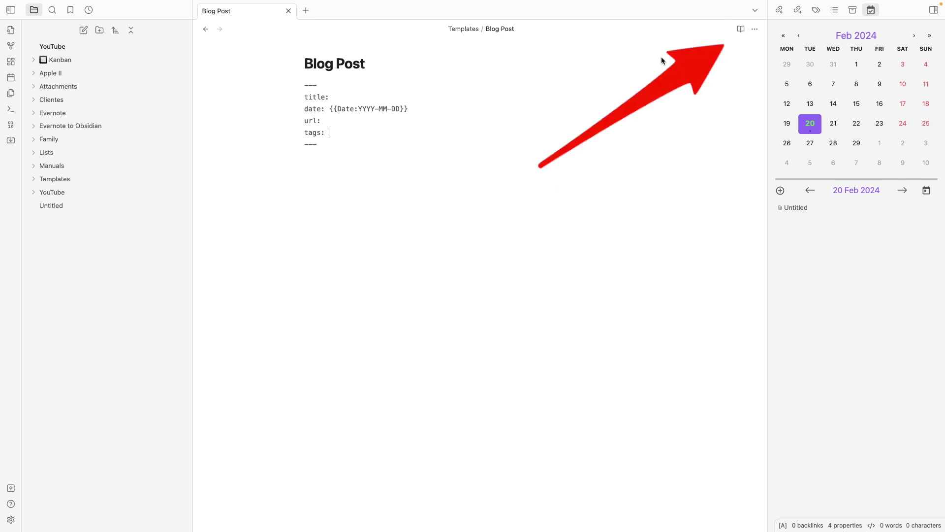
- Switch the Blog Post template to reading view and open the Community plugins settings
click(754, 30)
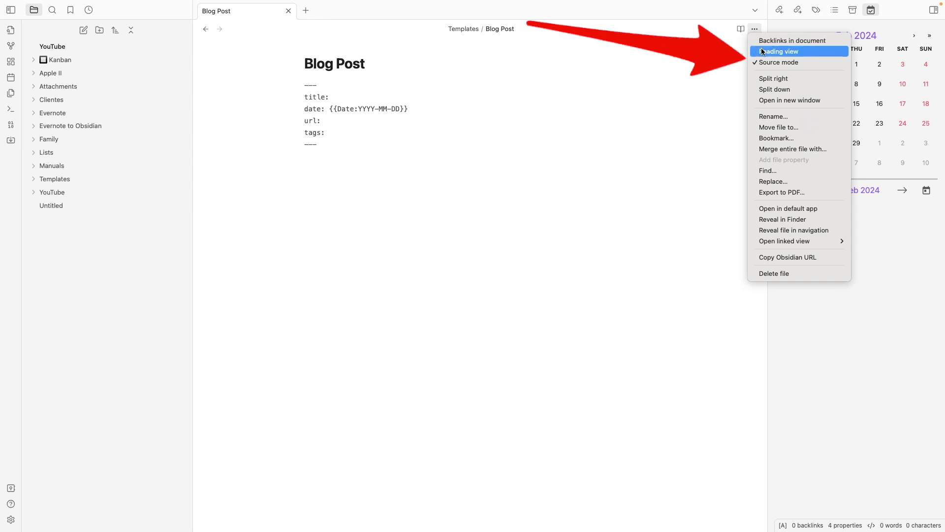
click(749, 64)
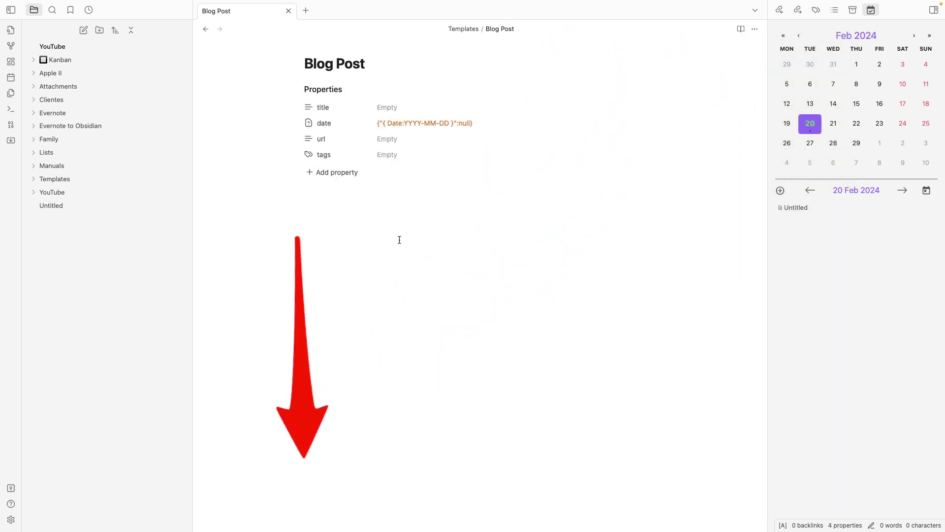
click(11, 520)
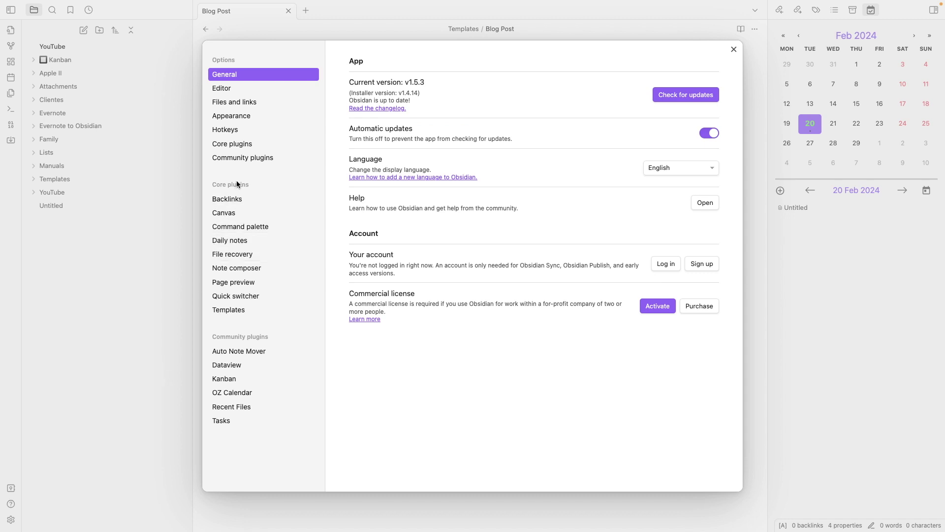
click(245, 157)
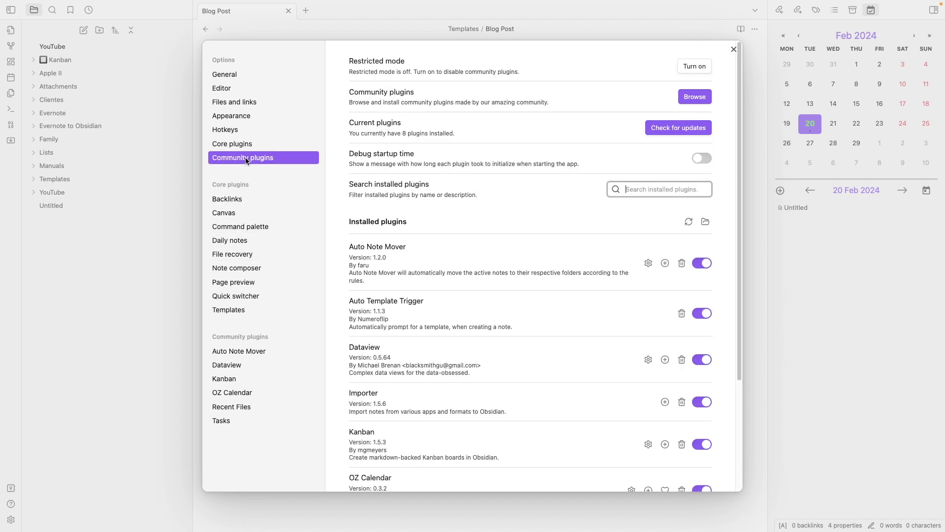
- Search 'auto tem', then install and enable the Auto Template Trigger plugin
click(691, 98)
text(auto tem)
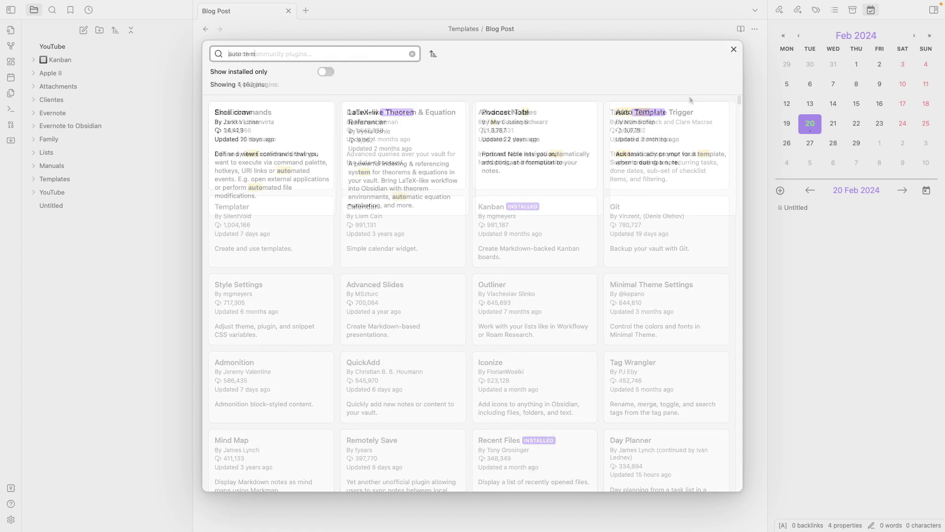
click(654, 135)
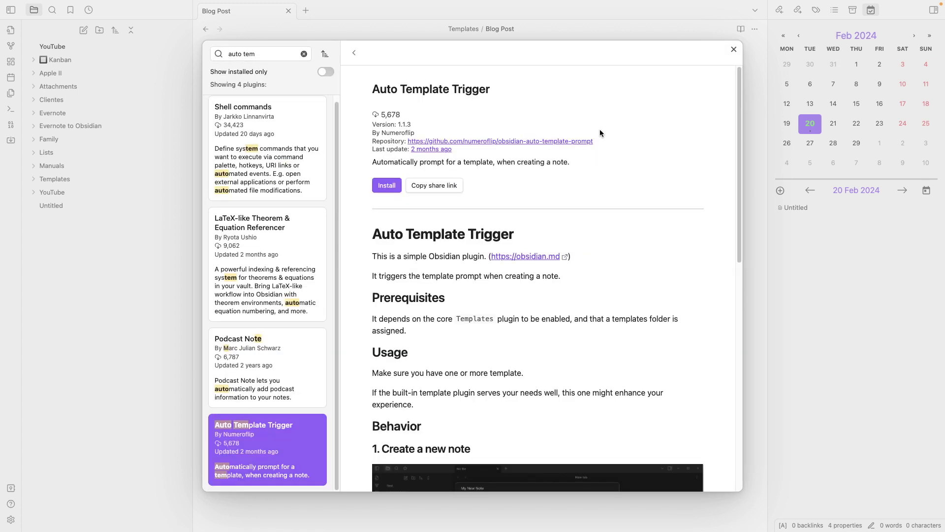
click(400, 185)
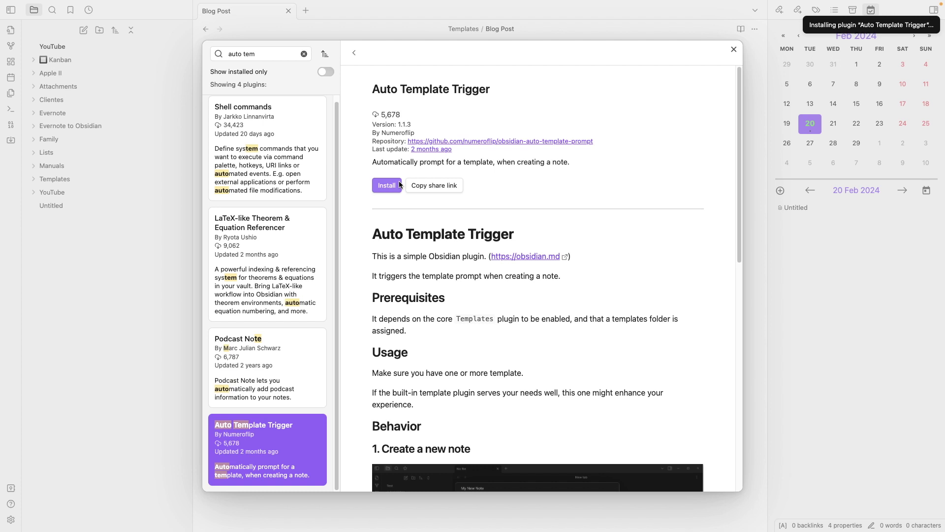
click(384, 189)
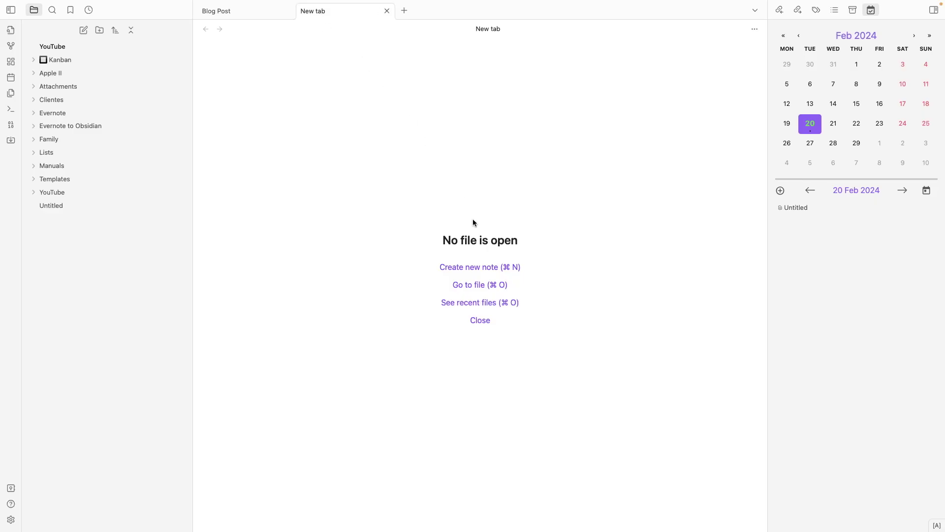
- Create a new note, check the Templates folder location in settings, and expand the Templates folder
click(491, 264)
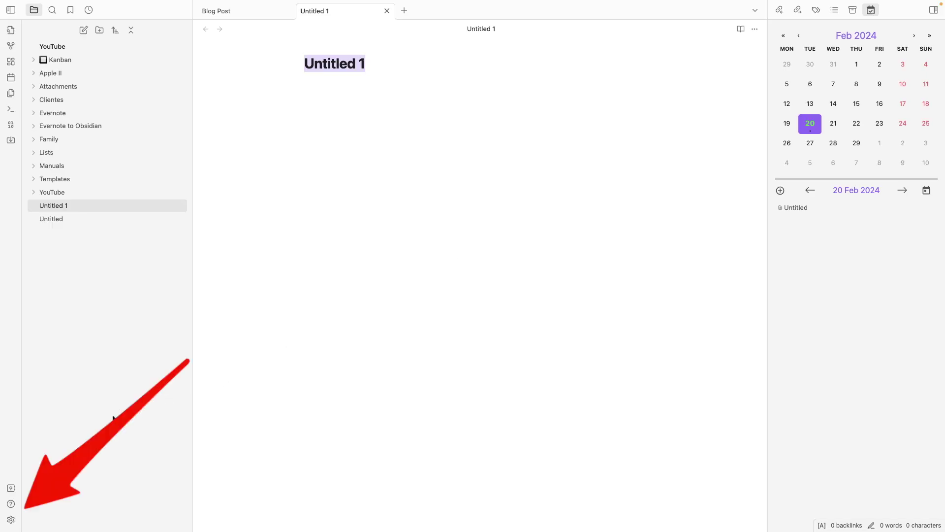
click(11, 519)
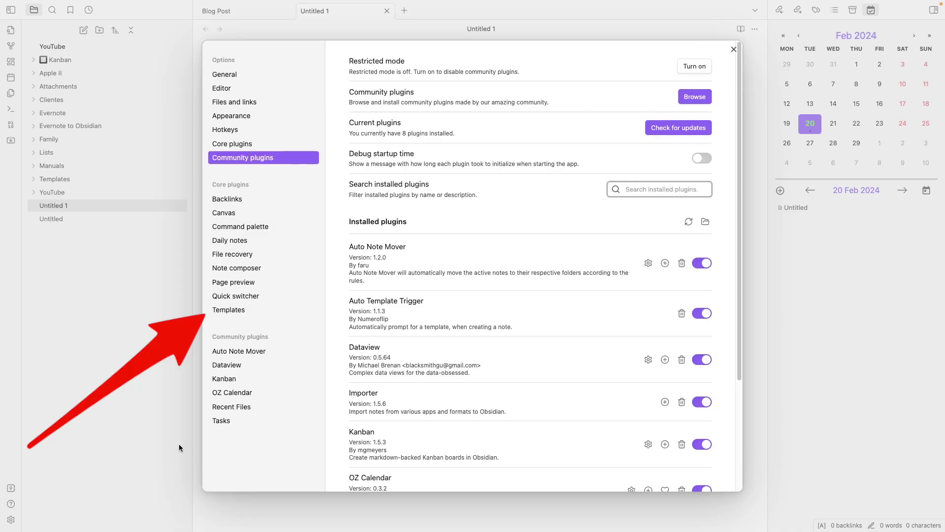
click(256, 309)
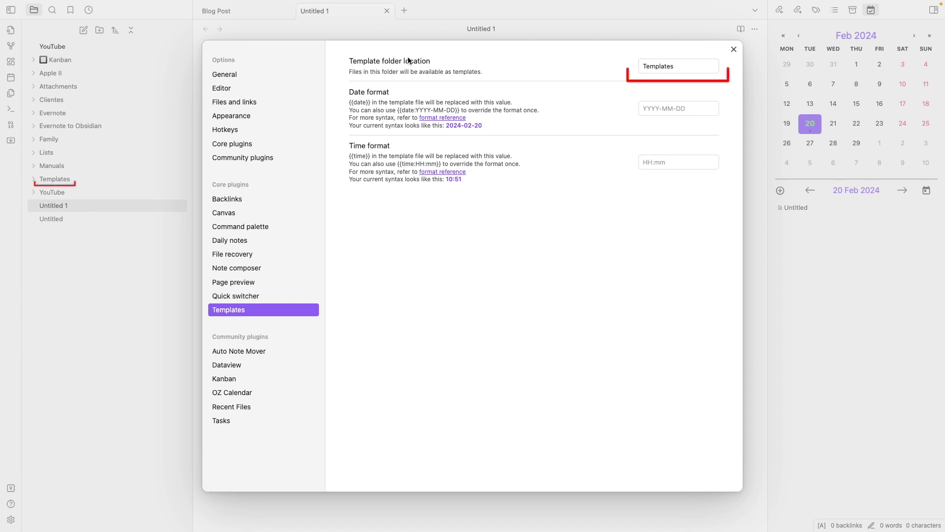
click(732, 49)
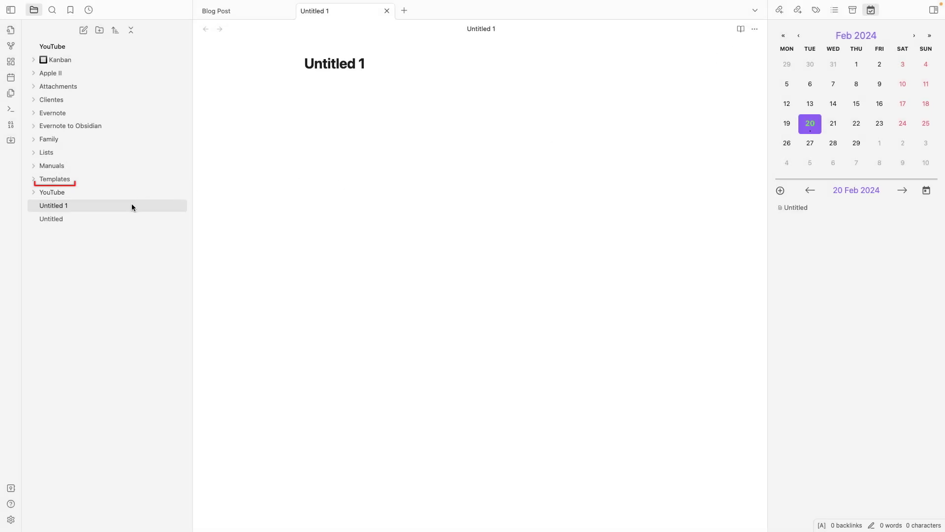
click(94, 178)
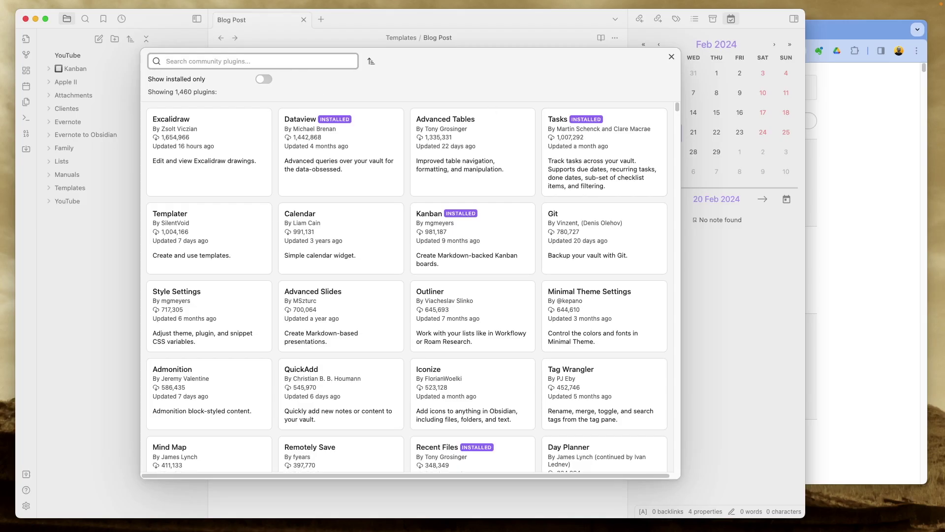
- Search 'micro' in the plugin browser, install and enable Micro.publish, and open its options
text(micro)
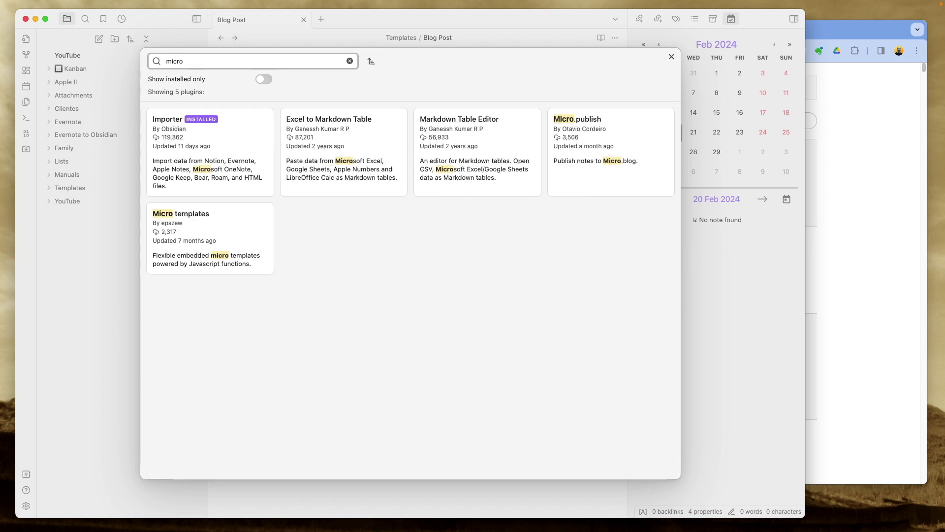
click(575, 123)
click(330, 193)
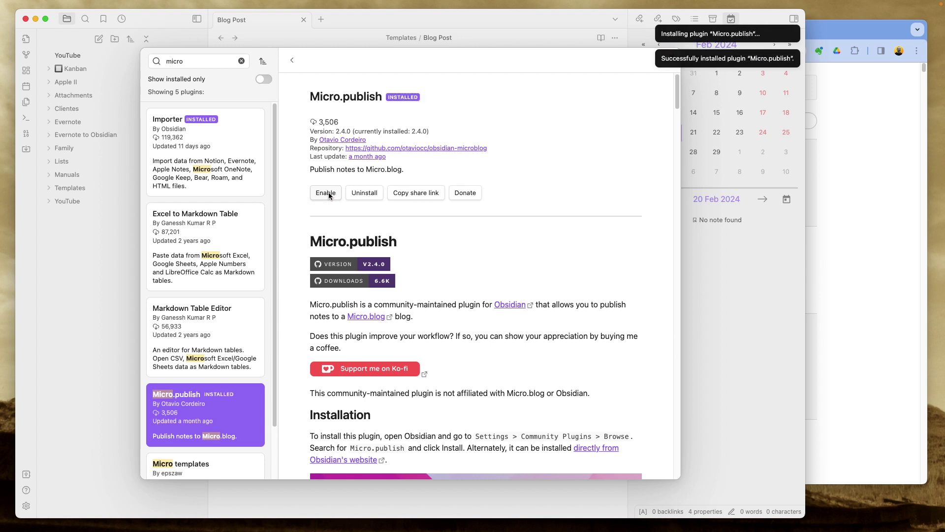
click(326, 193)
click(329, 192)
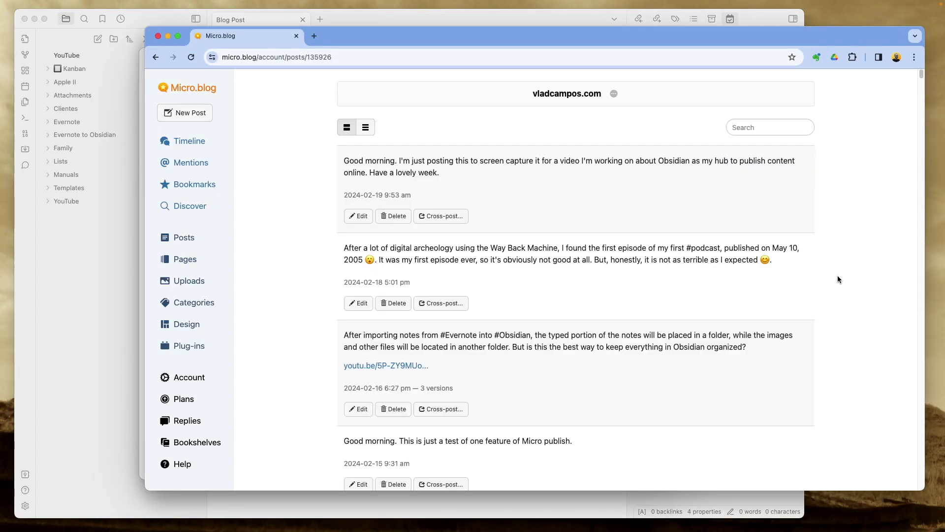
- Generate a Micro.blog app token named MP2 from the account's app tokens list and select it
click(184, 379)
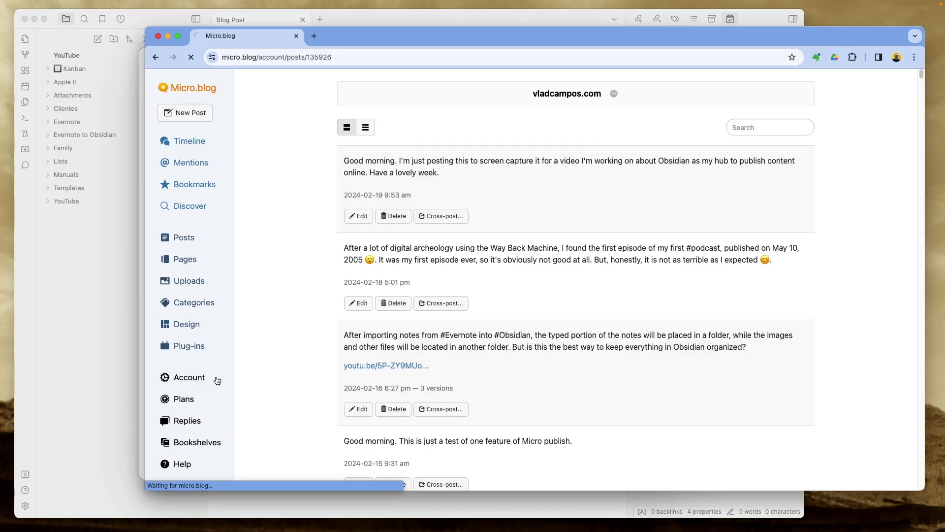
scroll(369, 362, down, 6)
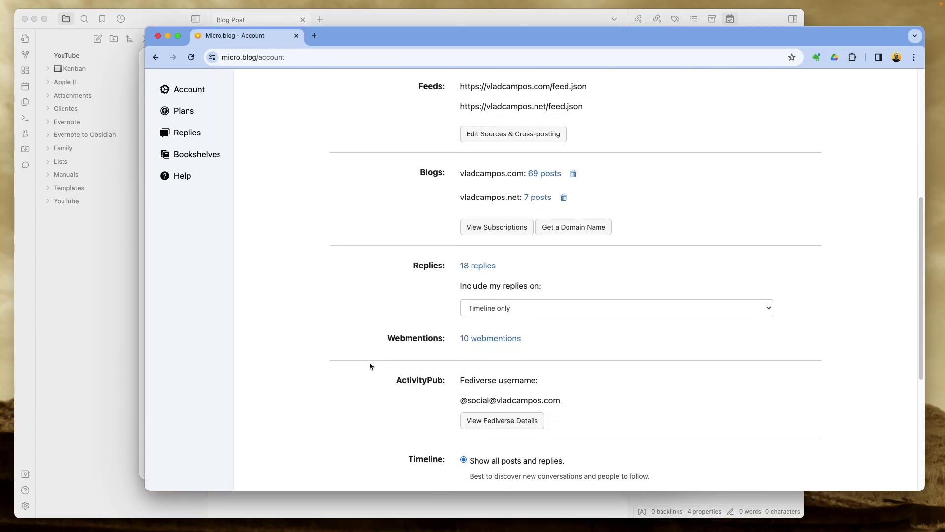
scroll(369, 362, down, 6)
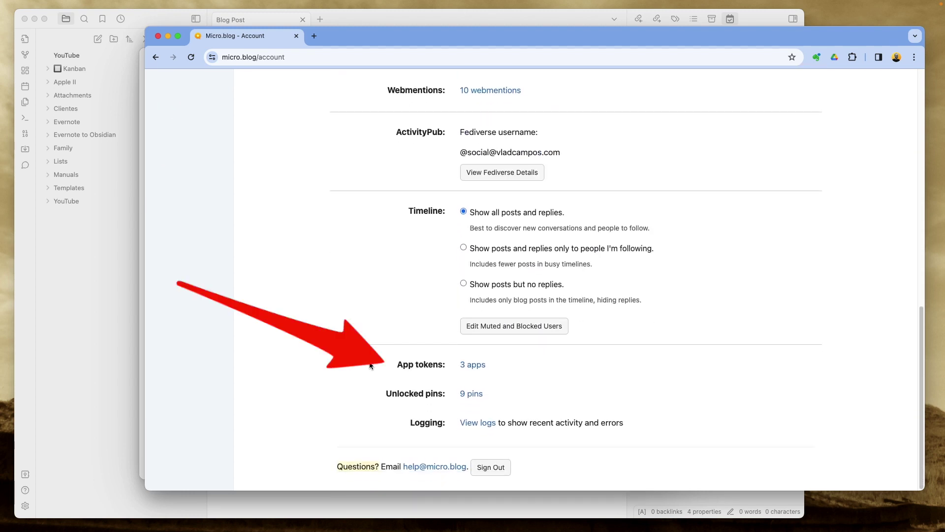
click(473, 365)
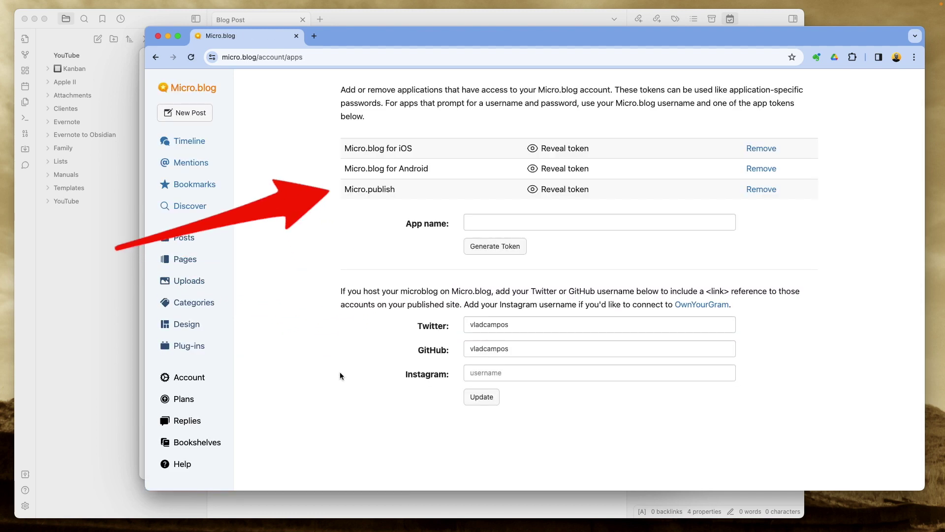
click(484, 223)
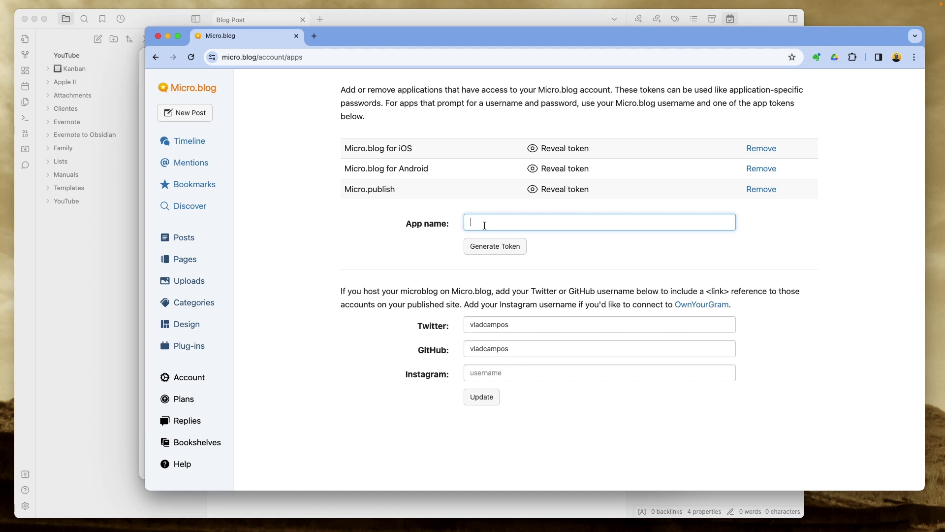
text(MP2)
click(515, 252)
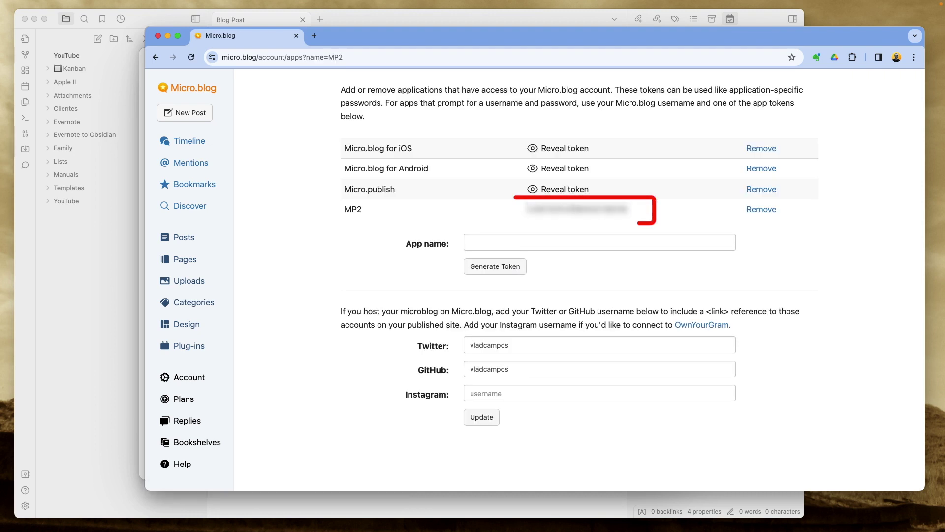
double_click(576, 209)
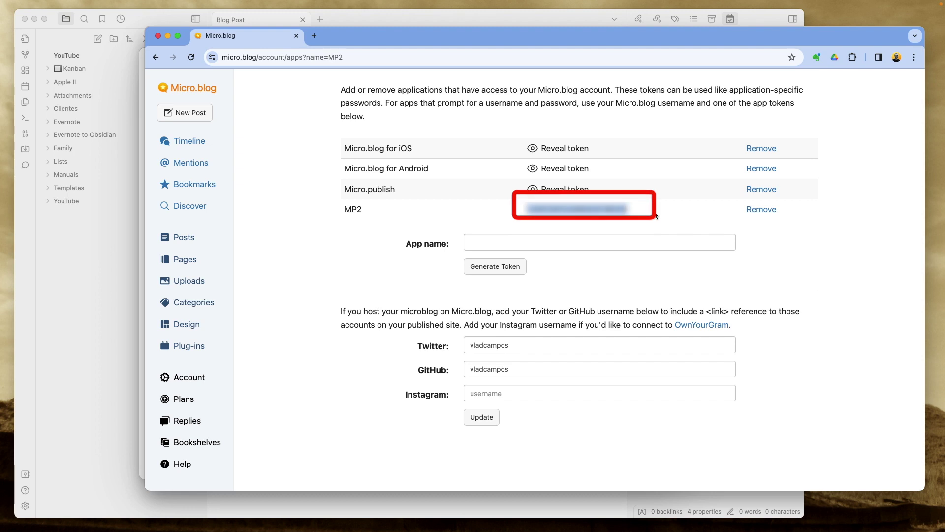
- Paste the MP2 app token into Micro.publish's App Token field and log in to Micro.blog
click(116, 280)
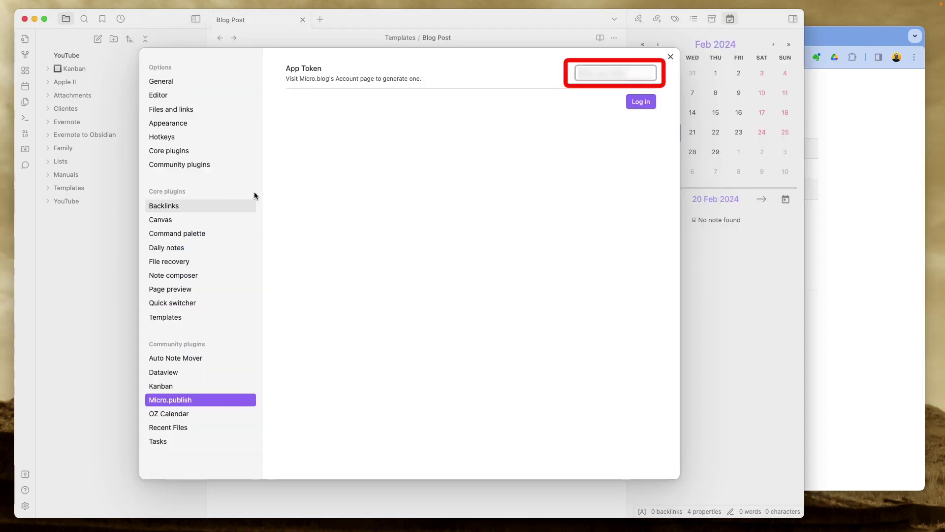
key(super+v)
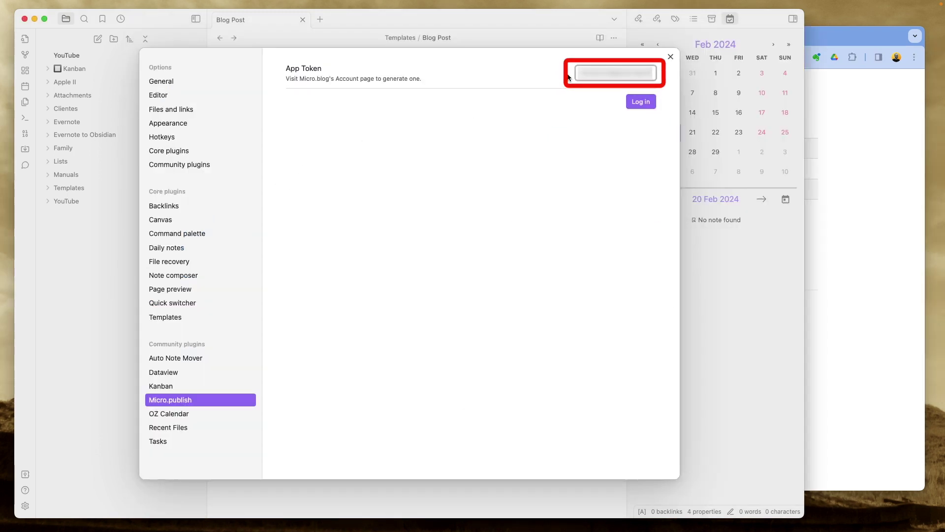
click(643, 101)
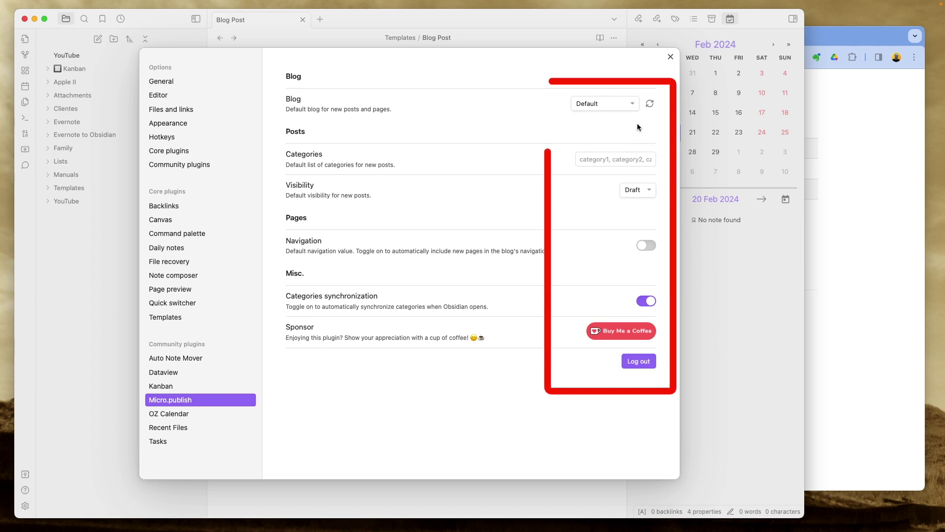
click(632, 105)
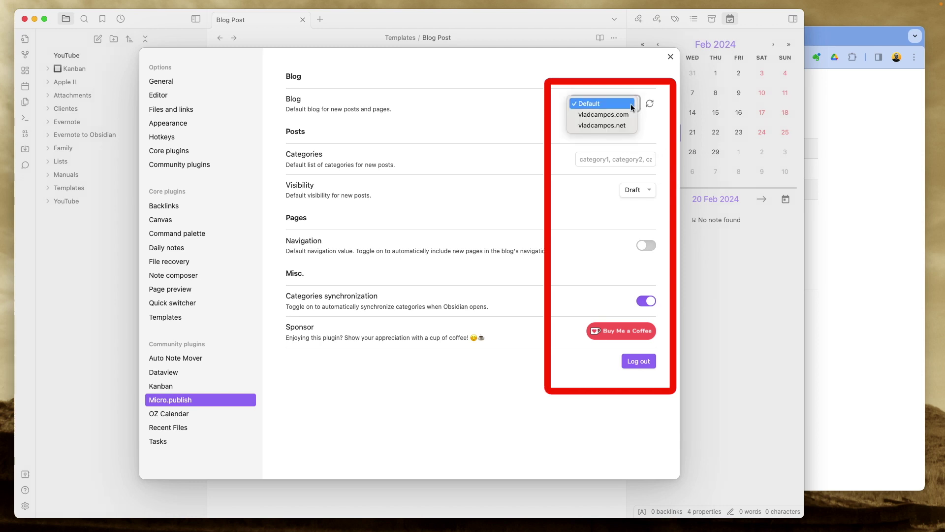
click(632, 107)
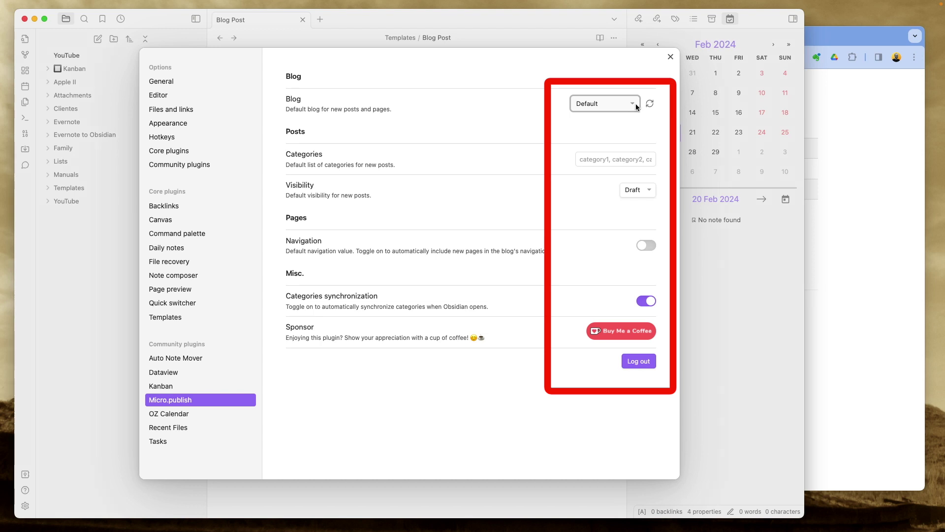
click(635, 106)
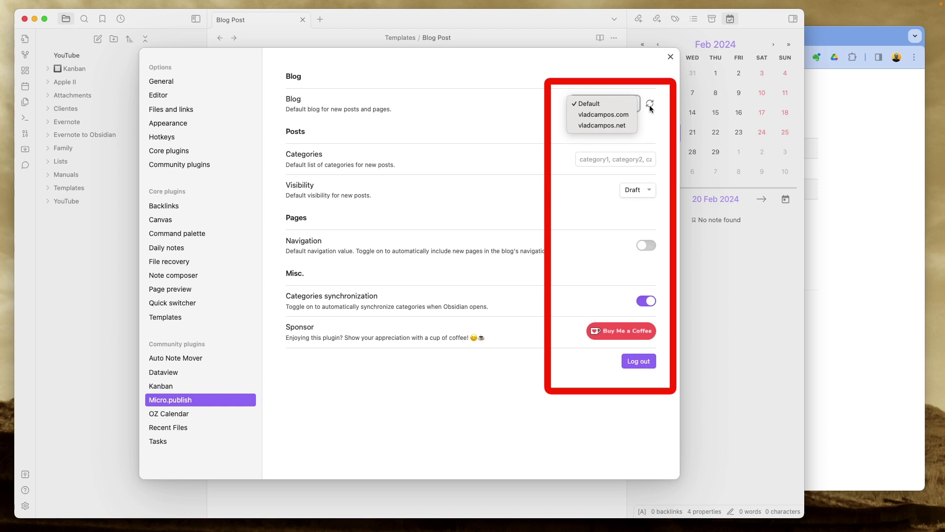
click(651, 106)
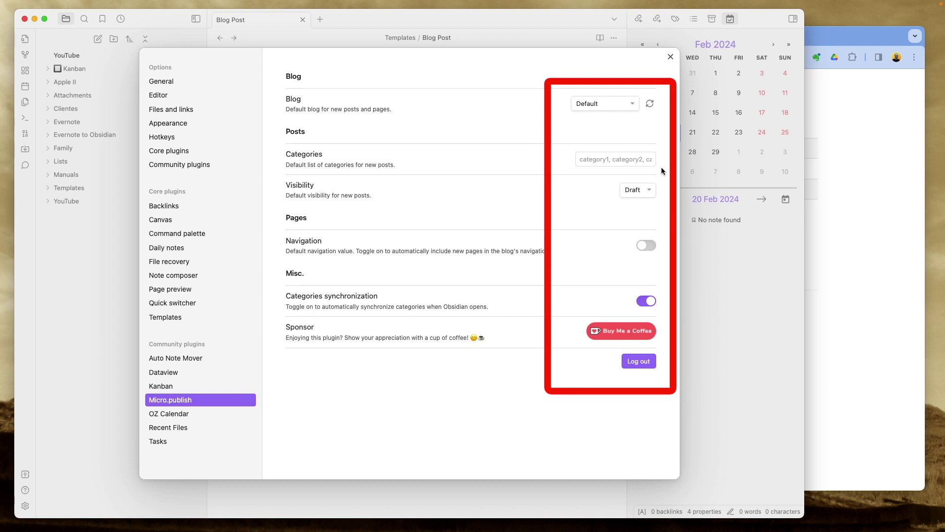
click(648, 193)
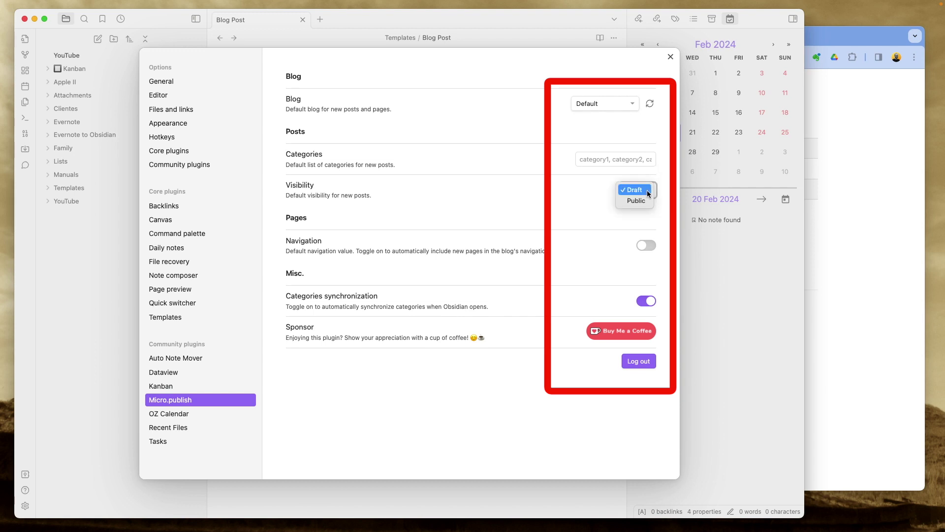
click(647, 190)
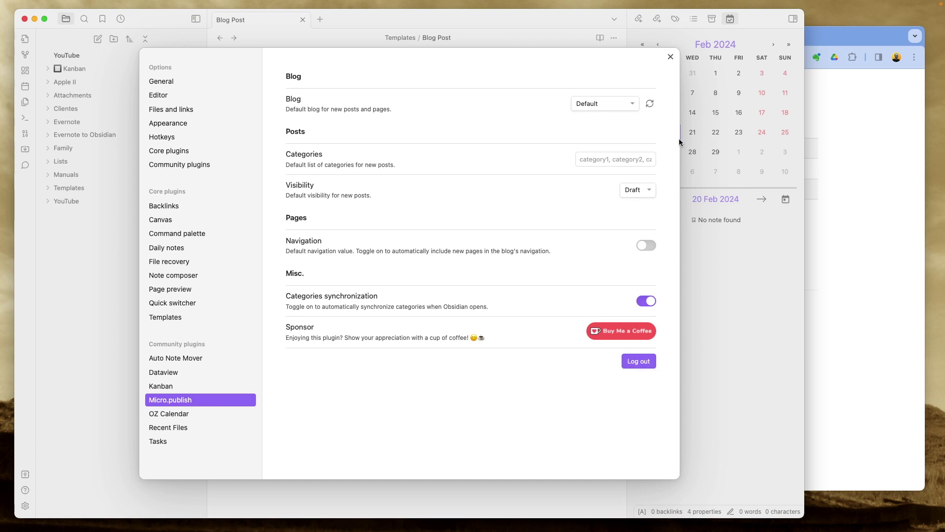
click(671, 57)
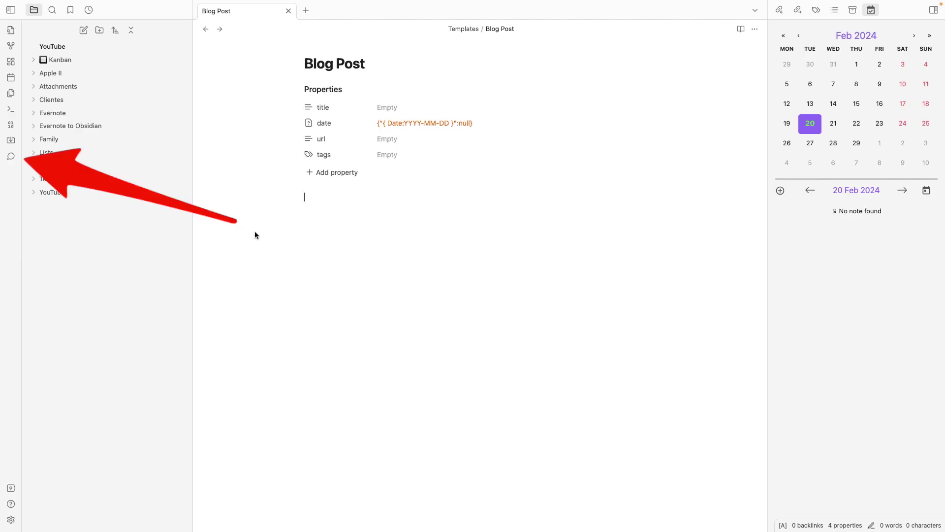
- Open the Micropost composer, keep the blog at Default and visibility at Draft, then close it
click(11, 156)
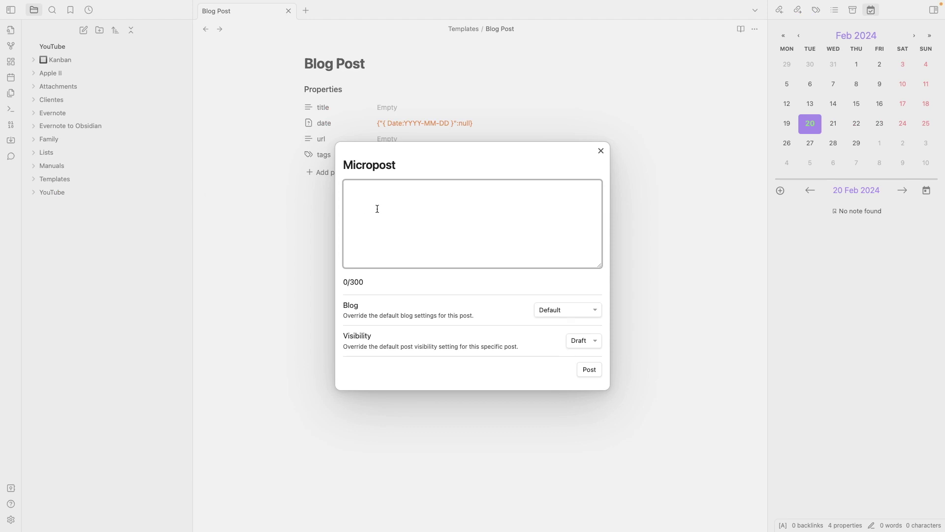
click(565, 309)
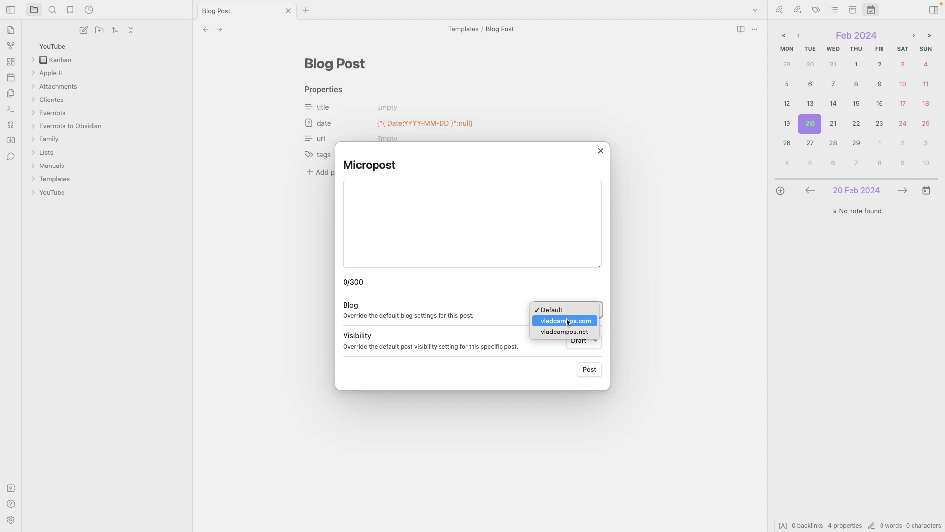
click(498, 306)
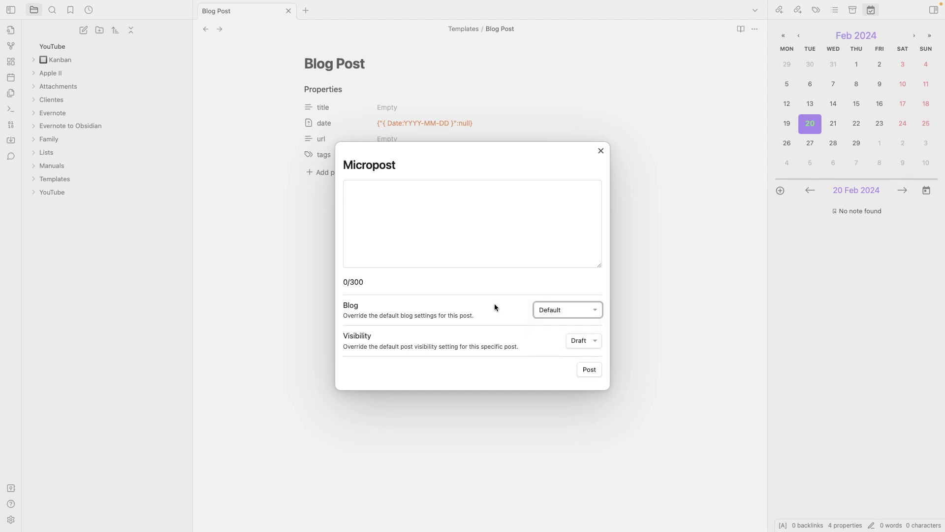
click(587, 345)
click(540, 337)
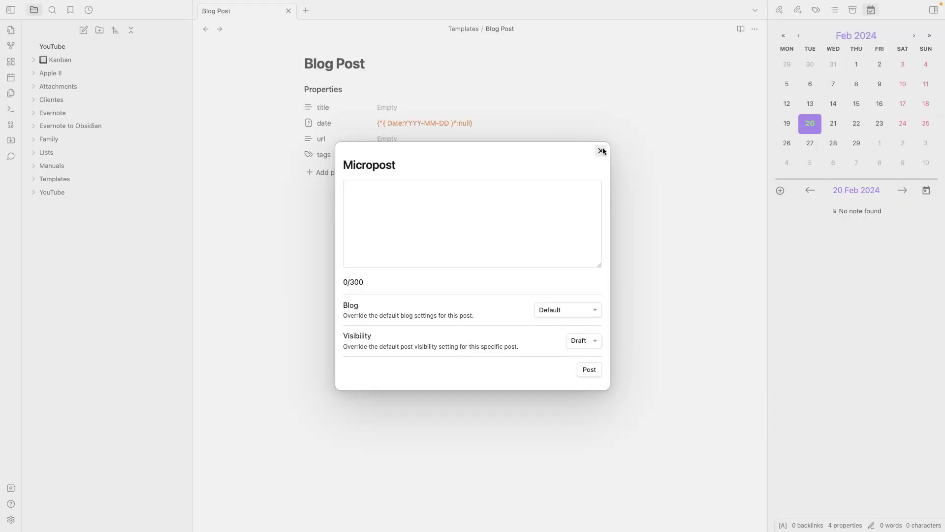
click(601, 150)
- Create a new Untitled note in a new tab and start a micropost via the 'micro' command search
click(306, 11)
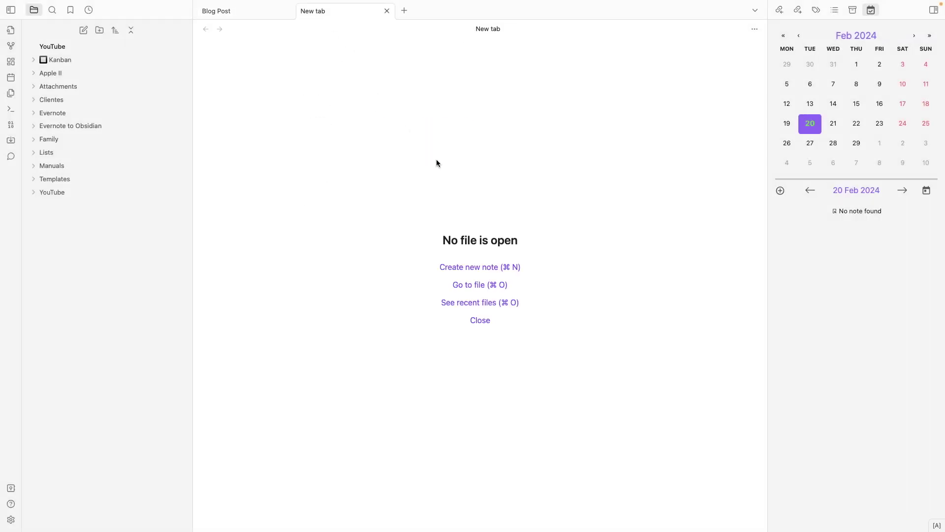
click(479, 269)
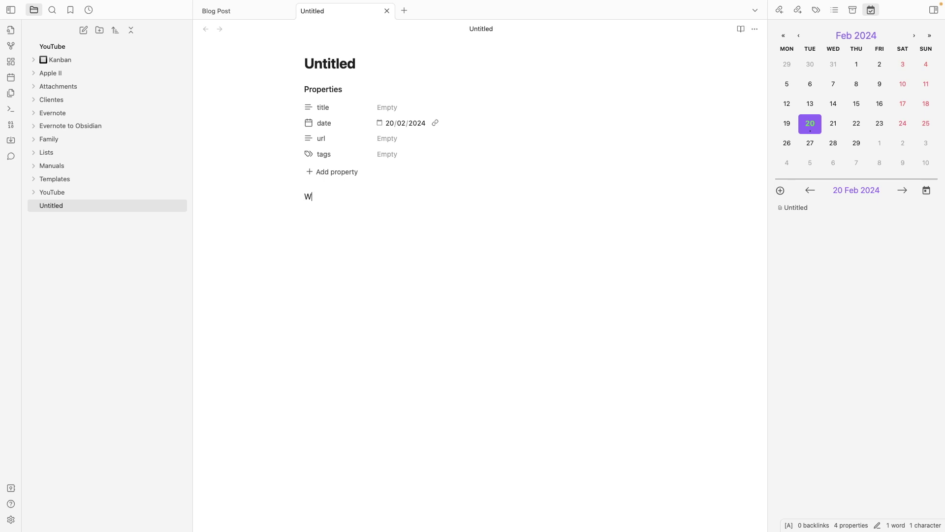
key(super+p)
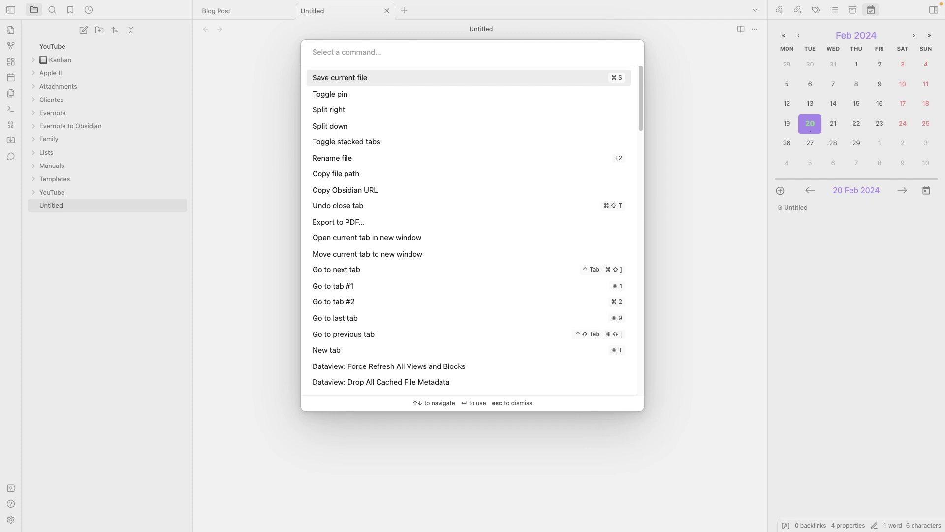
text(micro)
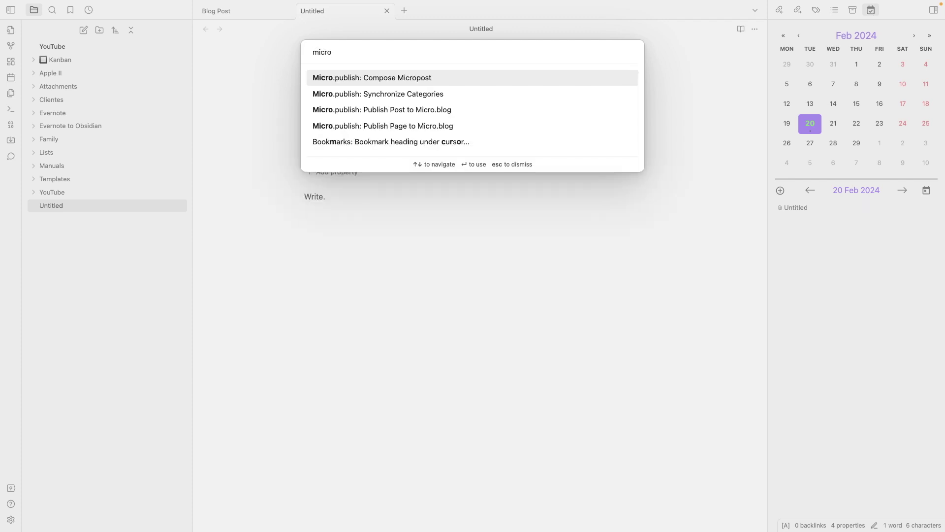
click(441, 78)
- Close the Micropost composer and search the commands for 'micro' again
click(601, 151)
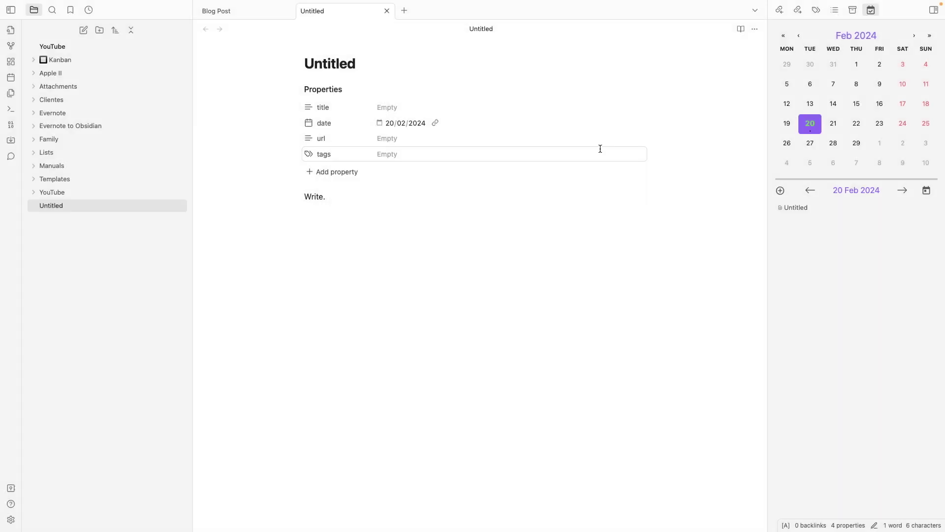
key(super+p)
text(micro)
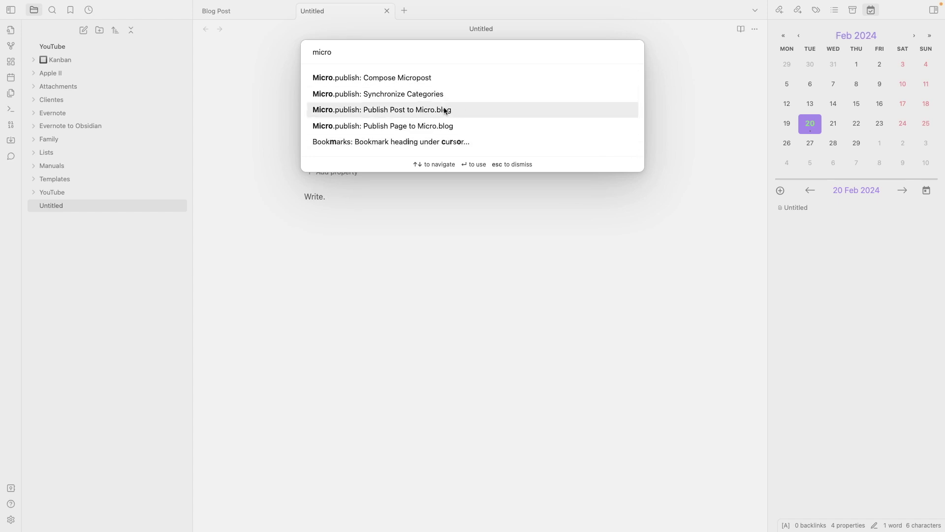
- Open the post Review, clear the 'Untitled' title, keep Default blog, then refilter commands by 'micro'
click(468, 111)
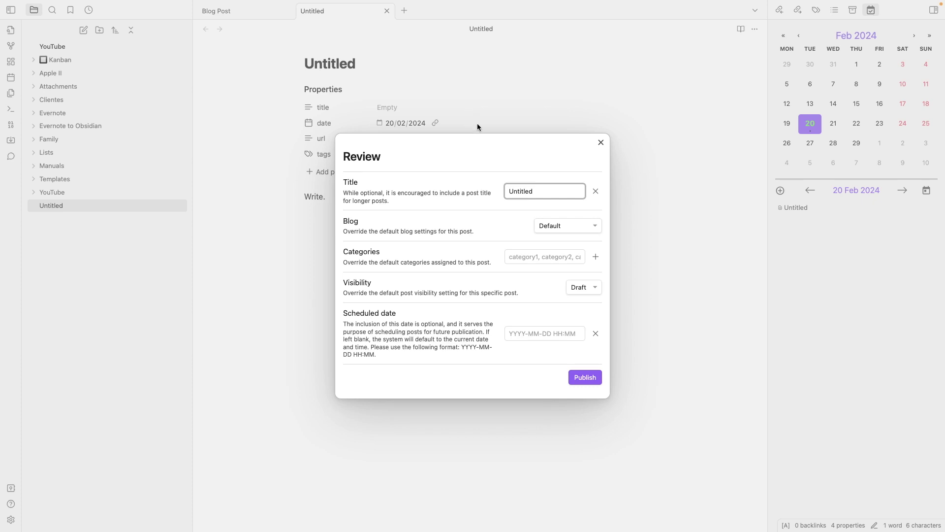
drag(531, 191, 503, 190)
key(BackSpace)
click(561, 227)
click(510, 225)
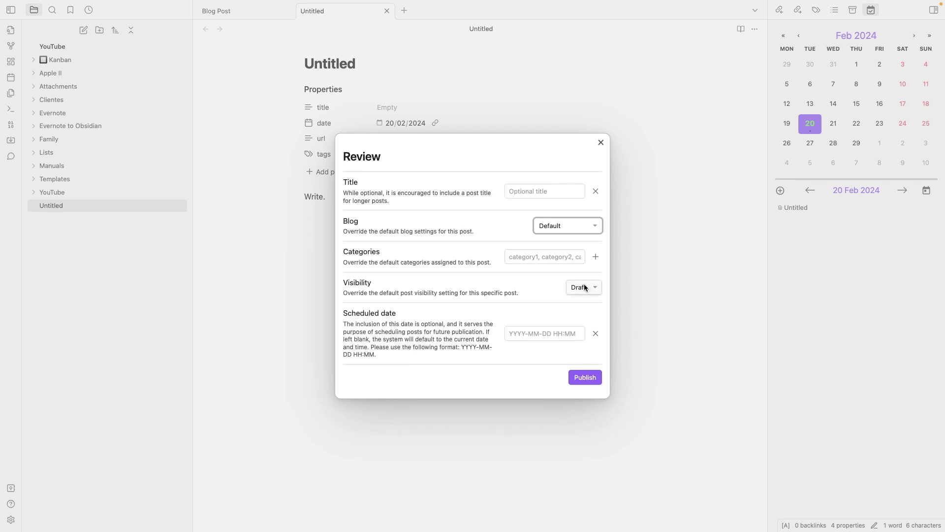
key(super+p)
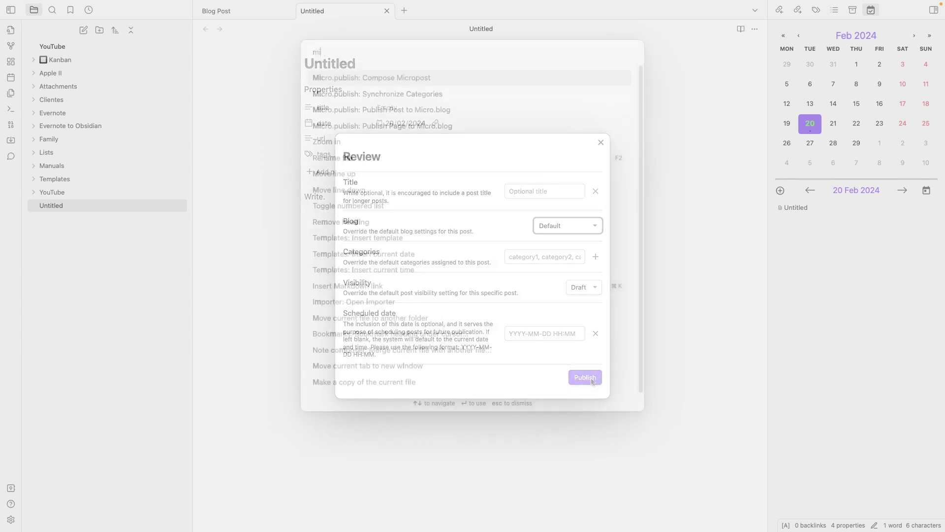
text(micro)
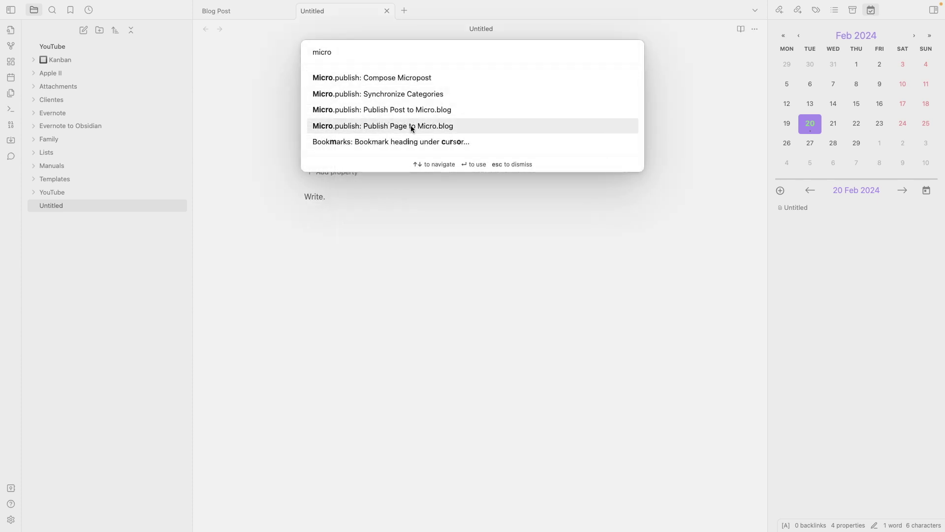
- Open the Publish Page to Micro.blog review and keep Default as the page's blog
click(412, 126)
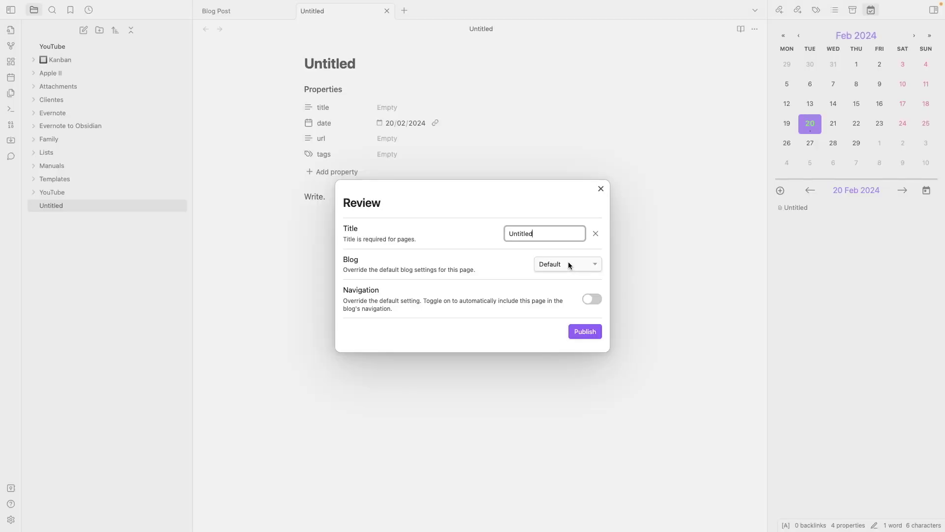
click(568, 262)
click(527, 252)
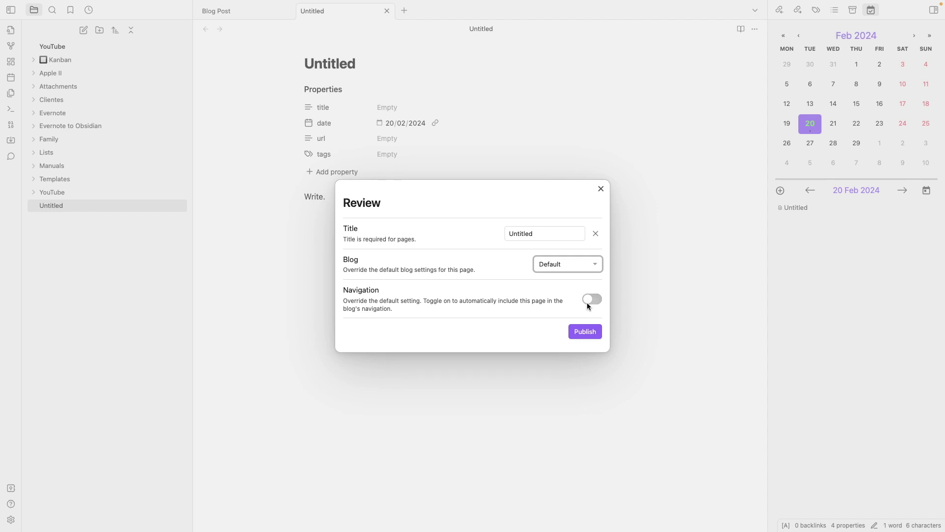
click(600, 188)
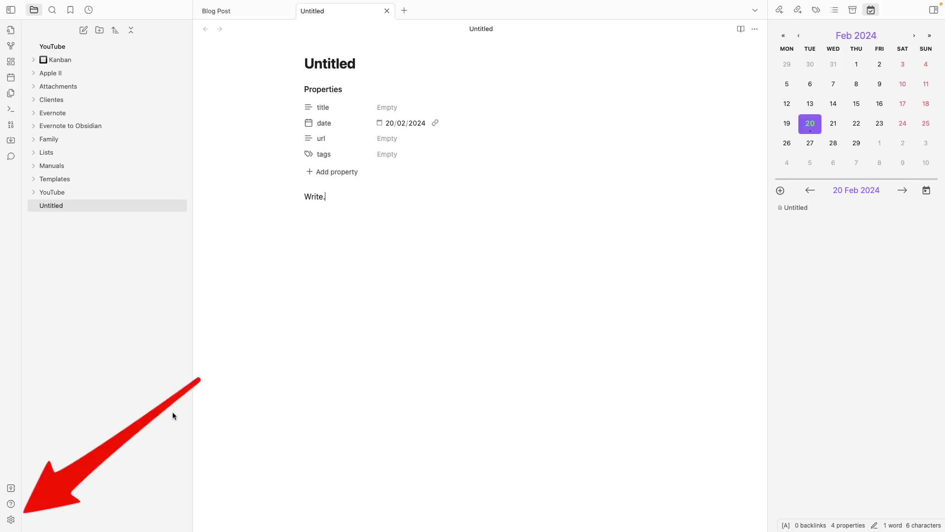
- Assign Cmd+M as the hotkey for Micro.publish: Publish Post to Micro.blog
click(10, 519)
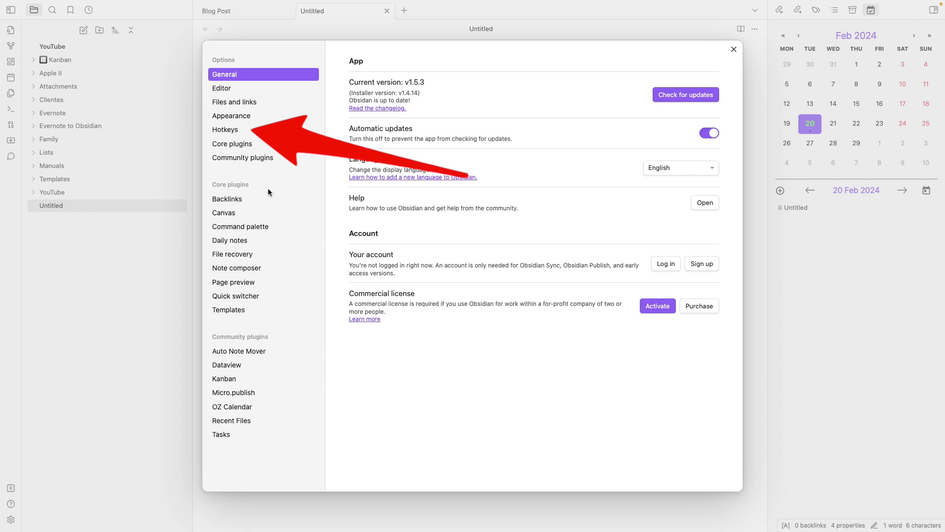
click(273, 132)
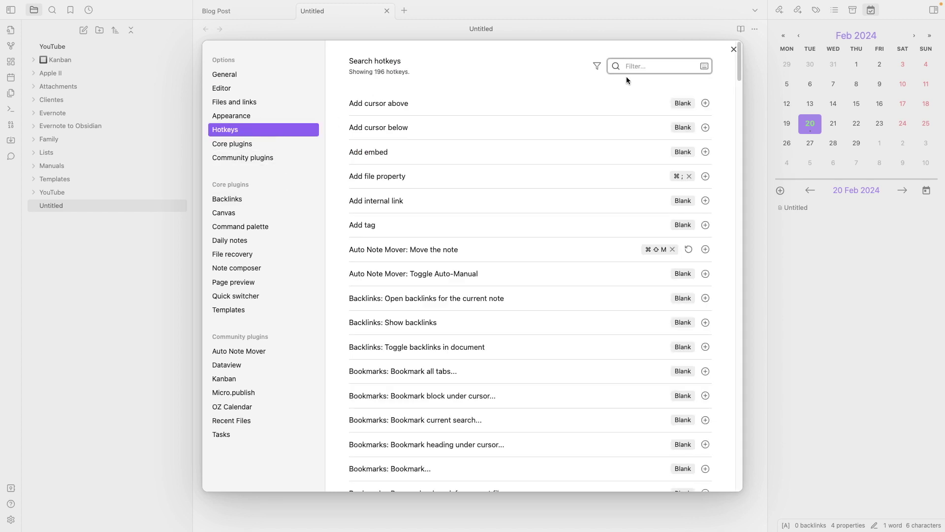
text(micr)
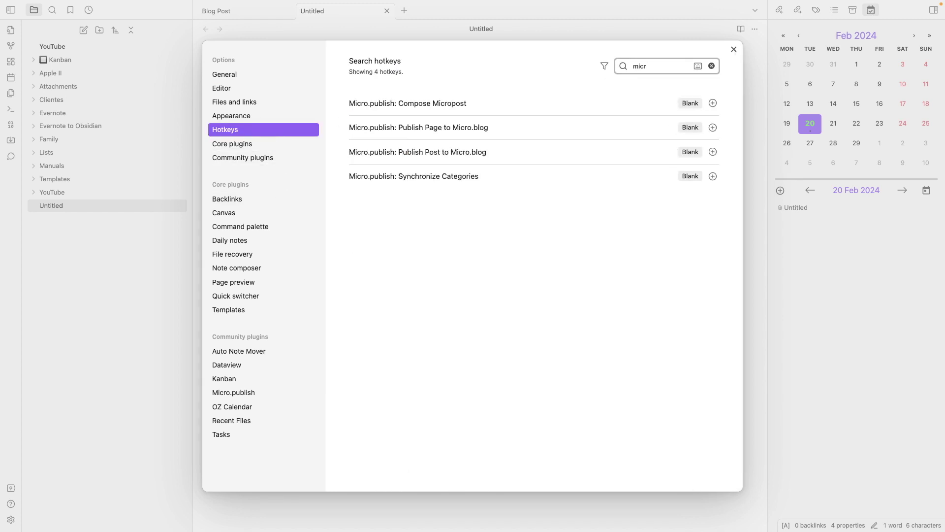
click(711, 132)
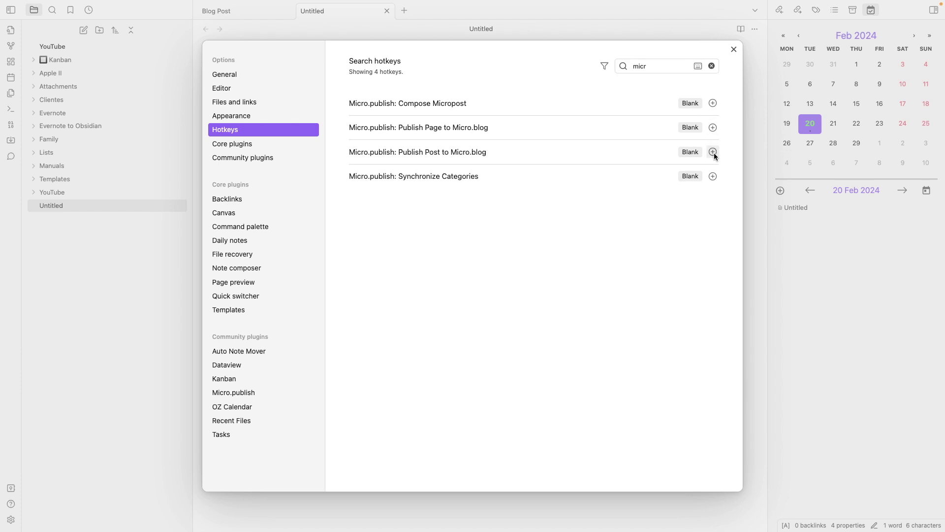
click(713, 152)
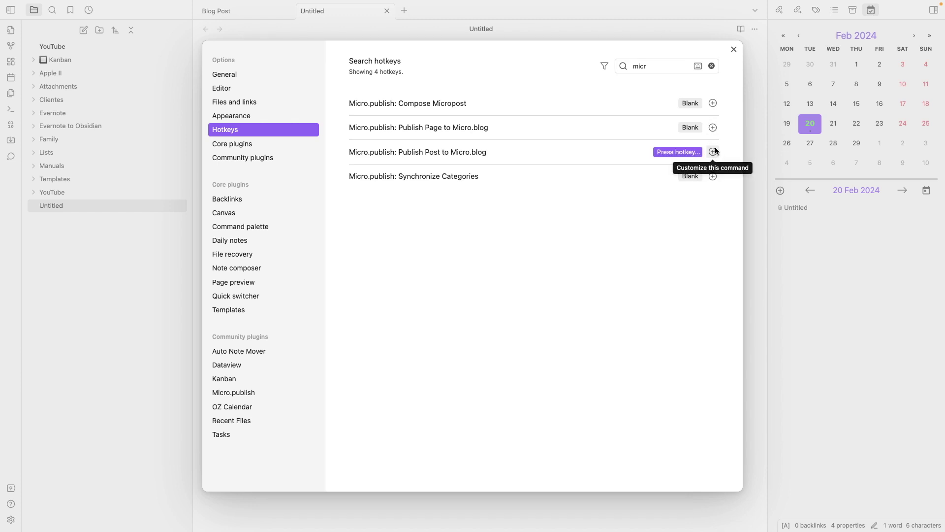
key(super+m)
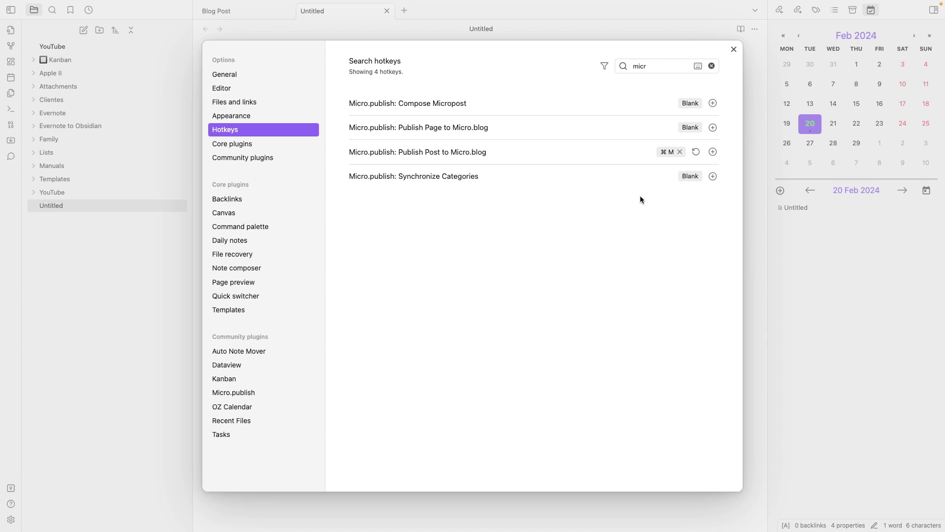
click(734, 50)
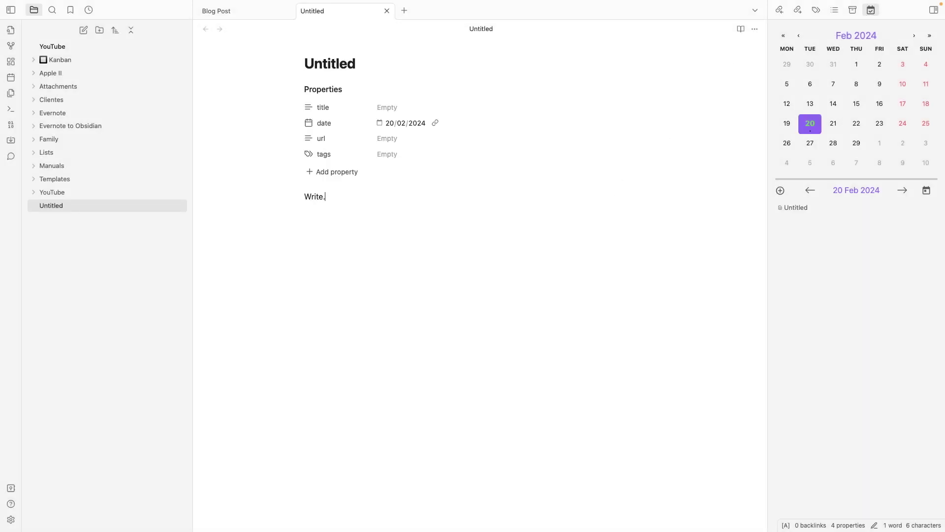
- Open the post publishing Review with the new Cmd+M hotkey
key(super+m)
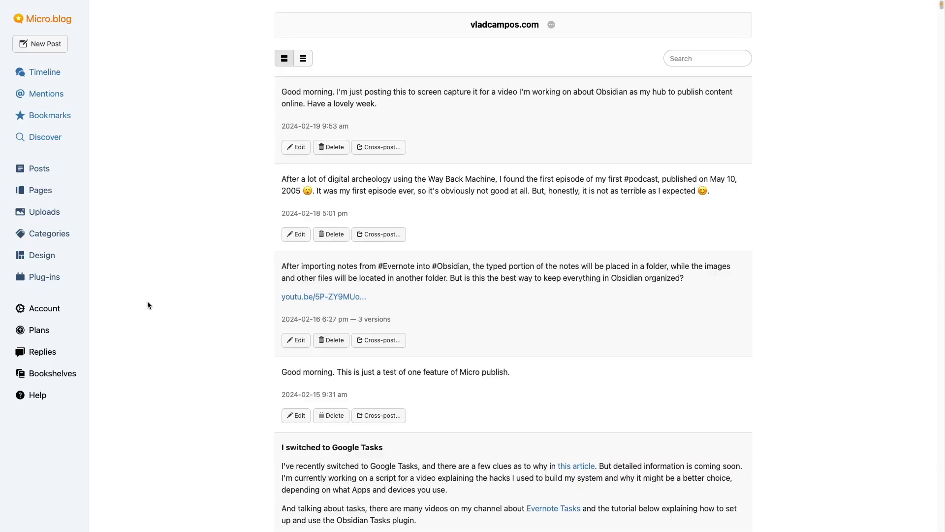
- Go to Micro.blog Account settings and open Edit Sources & Cross-posting
click(53, 309)
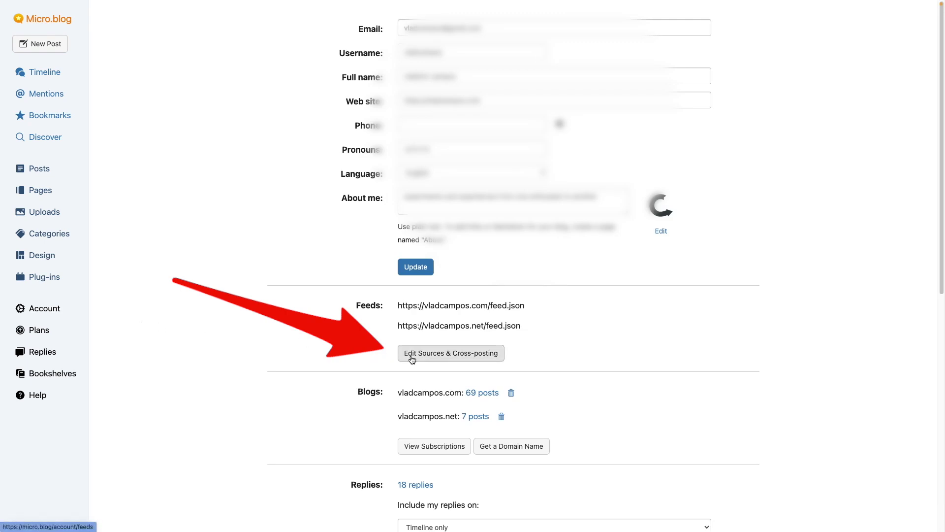
click(412, 359)
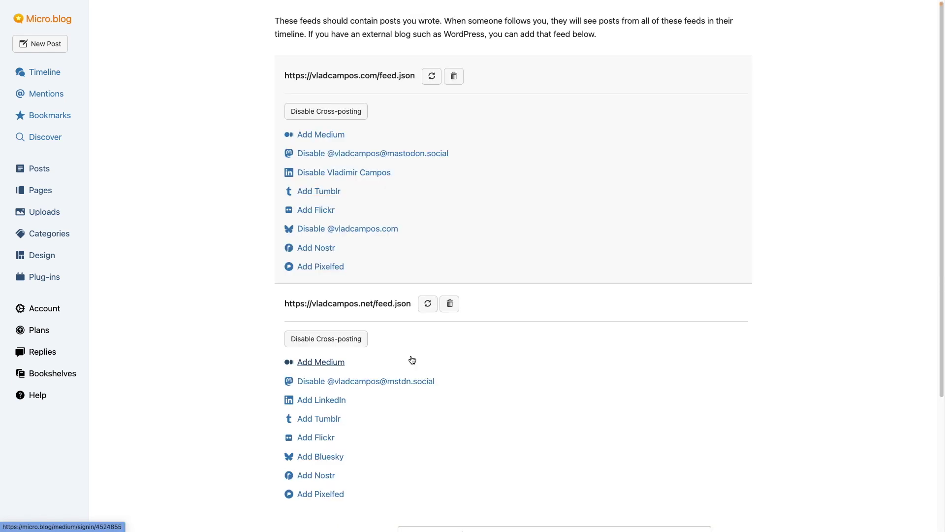